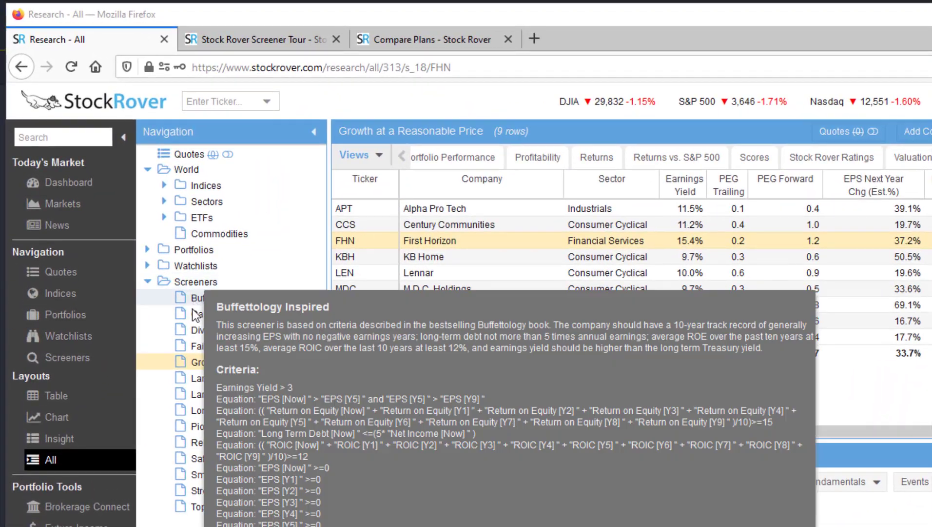
# Read the built-in screeners' criteria in the tree, then bring up the Stock Rover Screener Tour page.
pyautogui.moveTo(136, 244)
pyautogui.moveTo(187, 343)
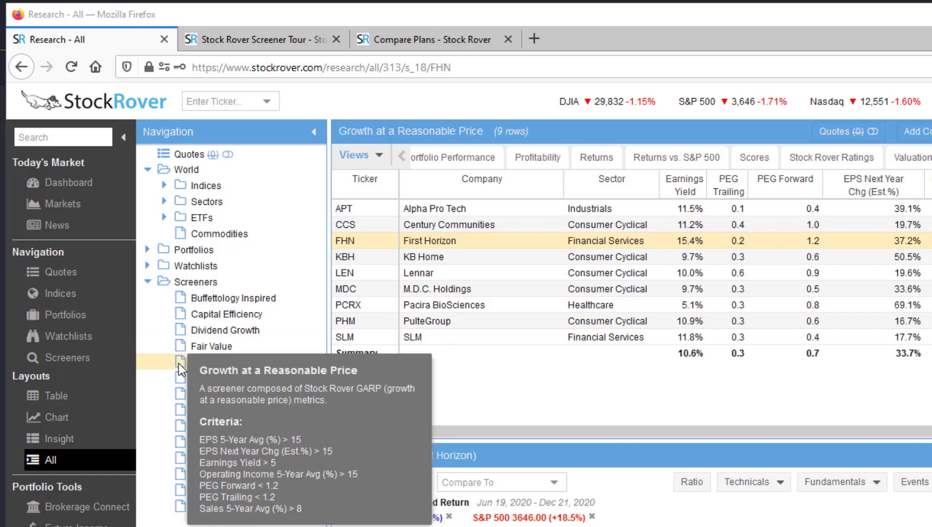
pyautogui.moveTo(212, 508)
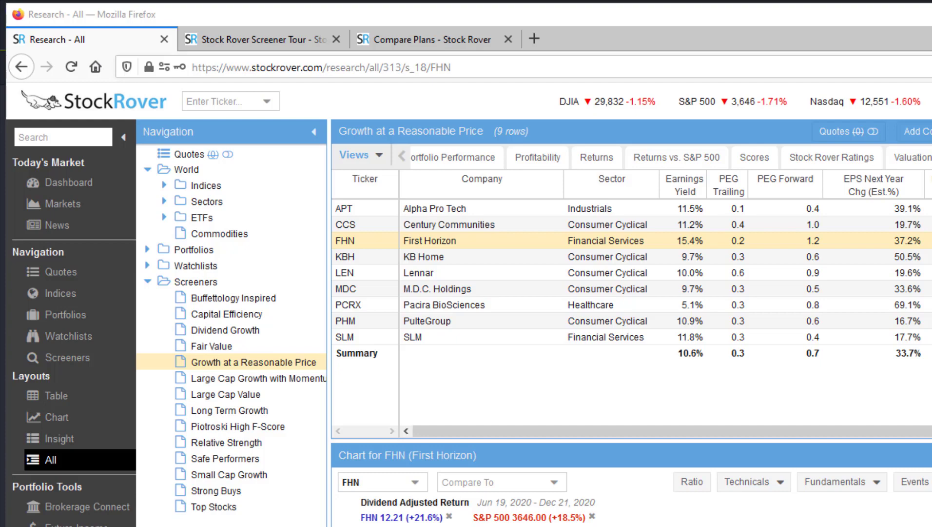
pyautogui.click(246, 41)
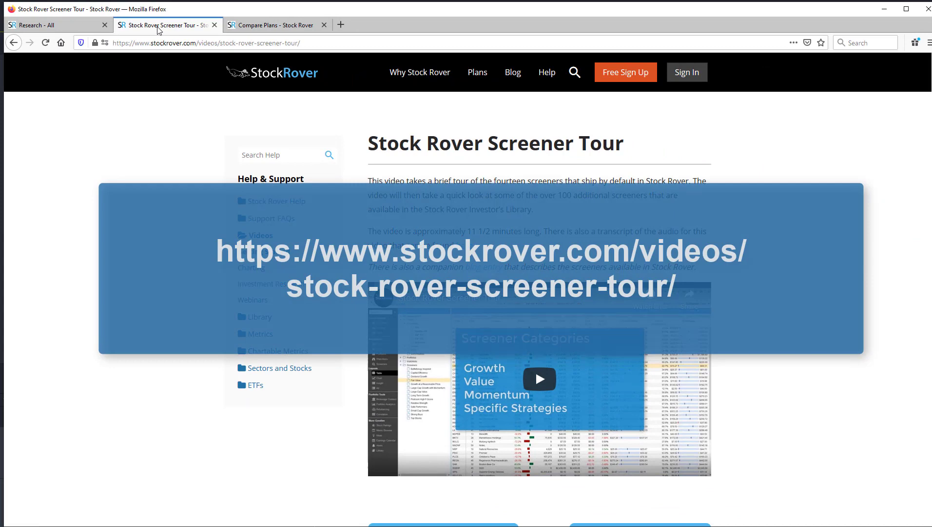
# In the screener Library, mark Growth + Growth and Recent Growth Ranker for import, then return to Screeners.
pyautogui.click(75, 23)
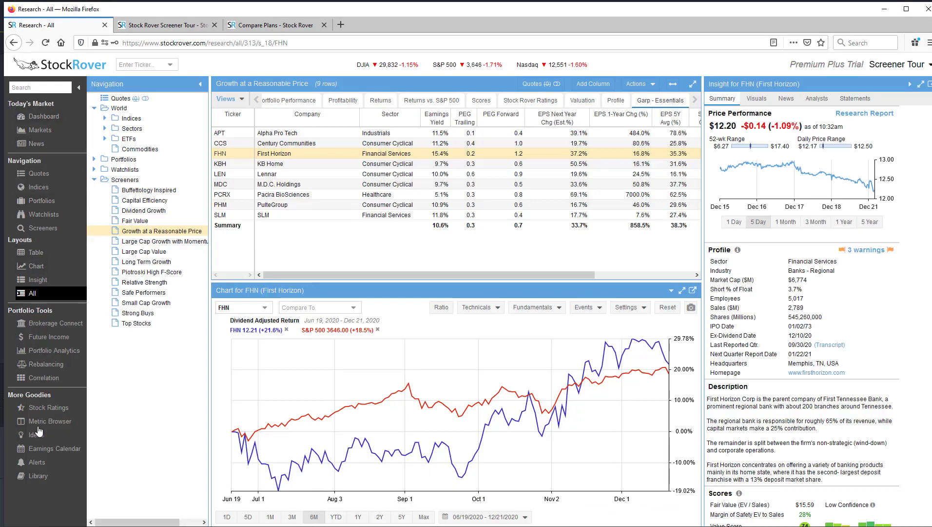
pyautogui.click(35, 476)
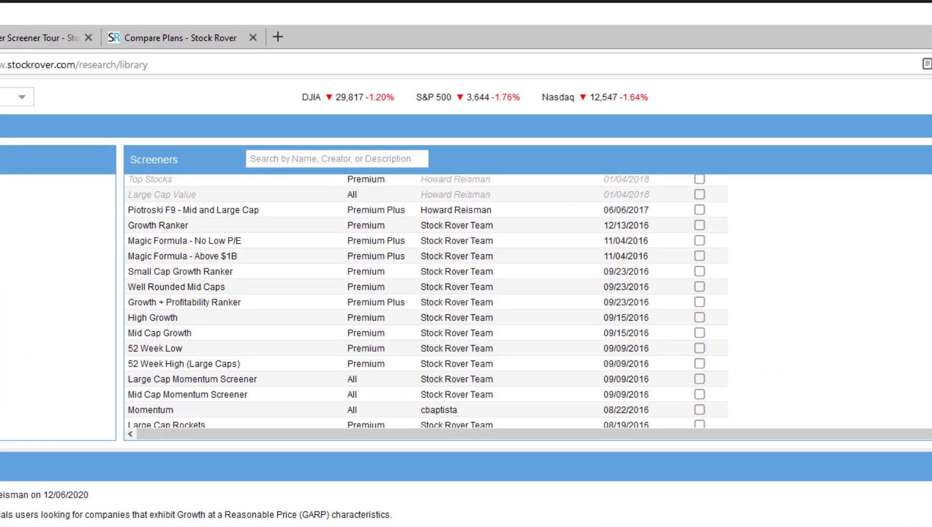
pyautogui.scroll(-5, 426, 302)
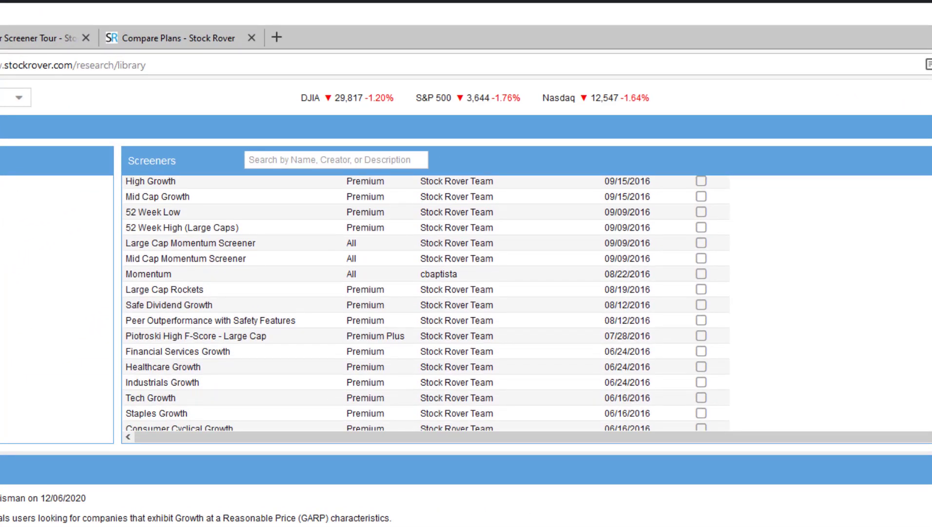
pyautogui.scroll(-4, 724, 306)
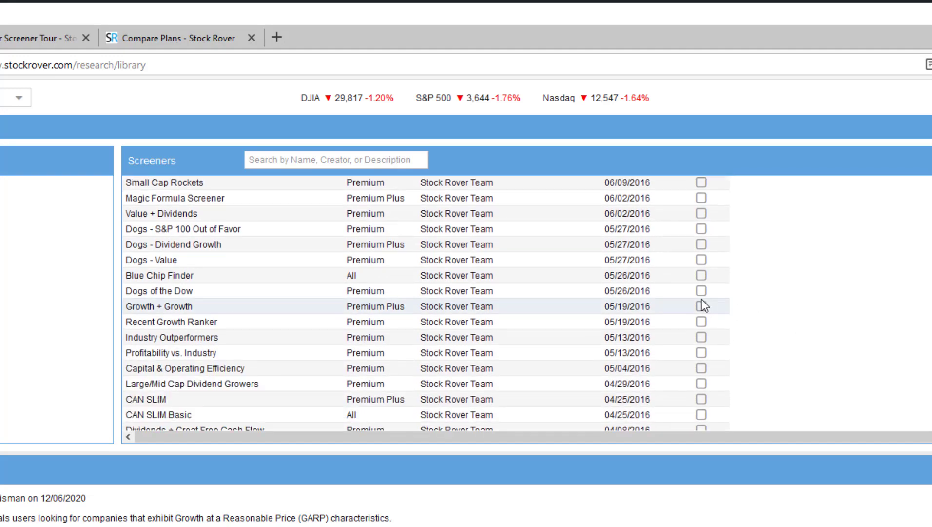
pyautogui.click(701, 306)
pyautogui.click(701, 321)
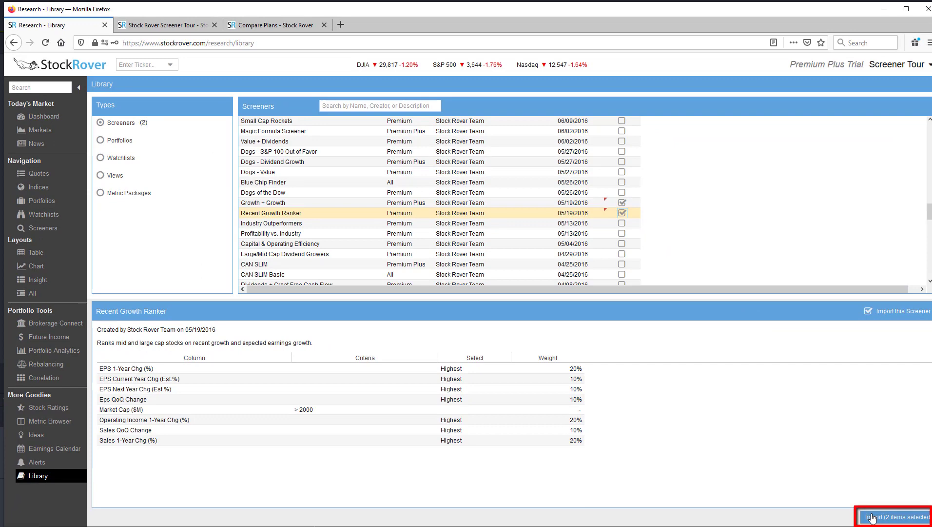
pyautogui.click(872, 518)
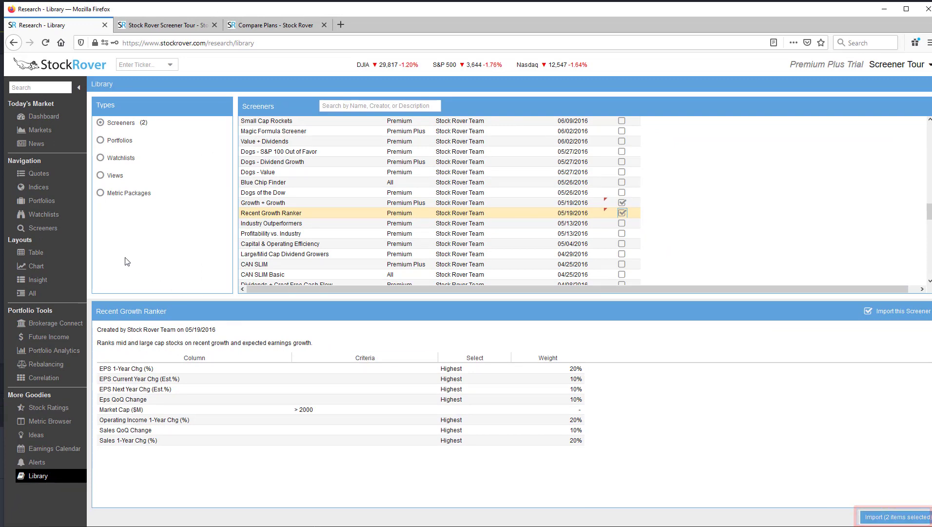
pyautogui.click(45, 228)
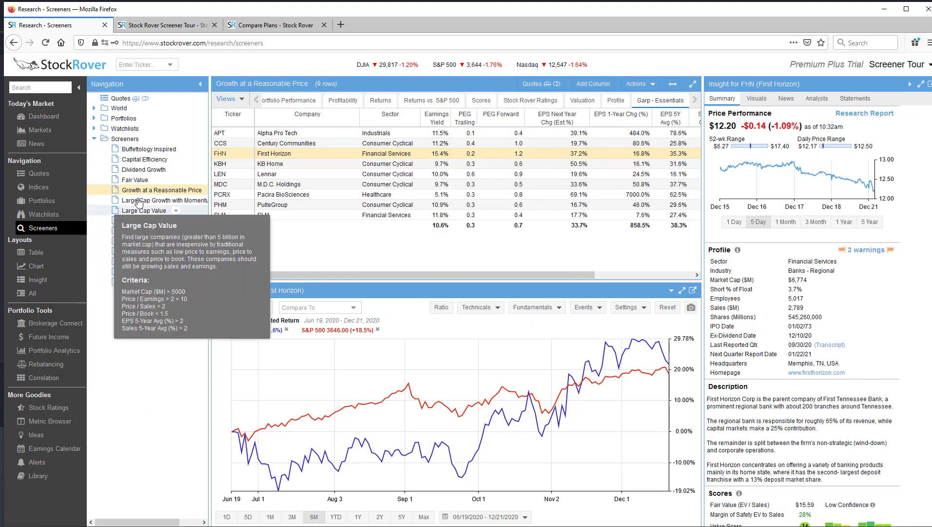
pyautogui.moveTo(138, 194)
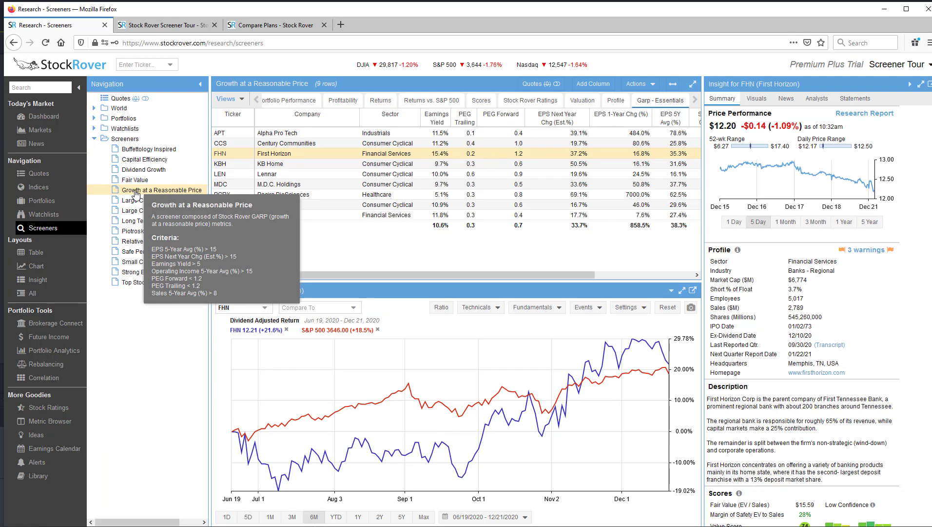
pyautogui.rightClick(136, 194)
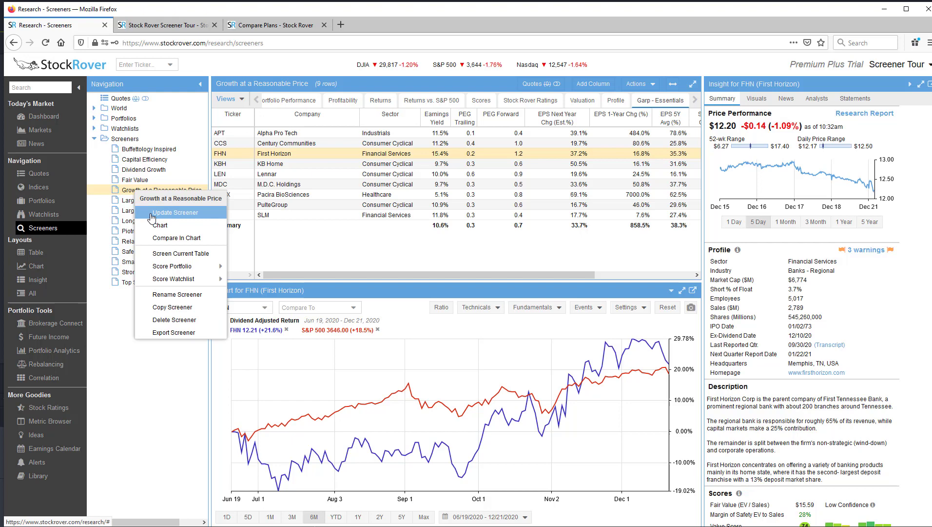
pyautogui.click(152, 213)
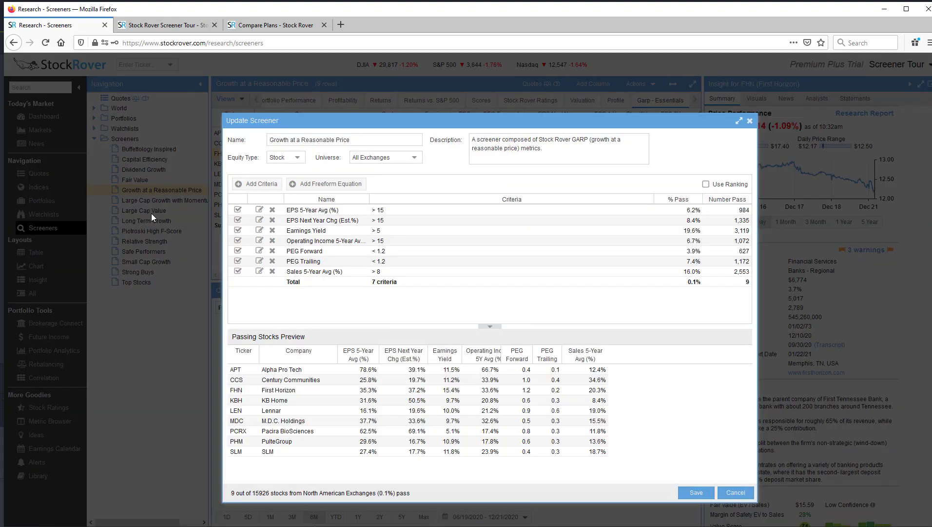
pyautogui.click(739, 494)
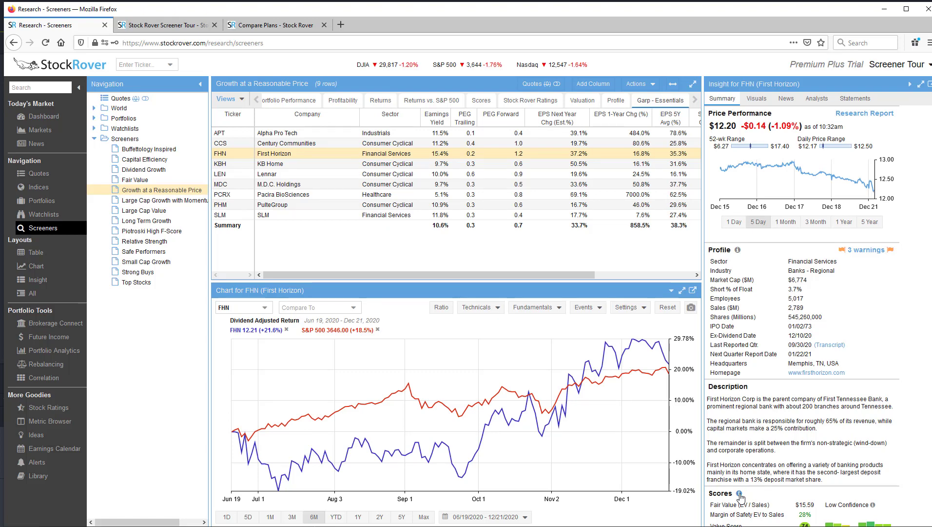
# Leave only Growth + Growth selected in the Library, then view the Compare Plans screening features.
pyautogui.click(35, 478)
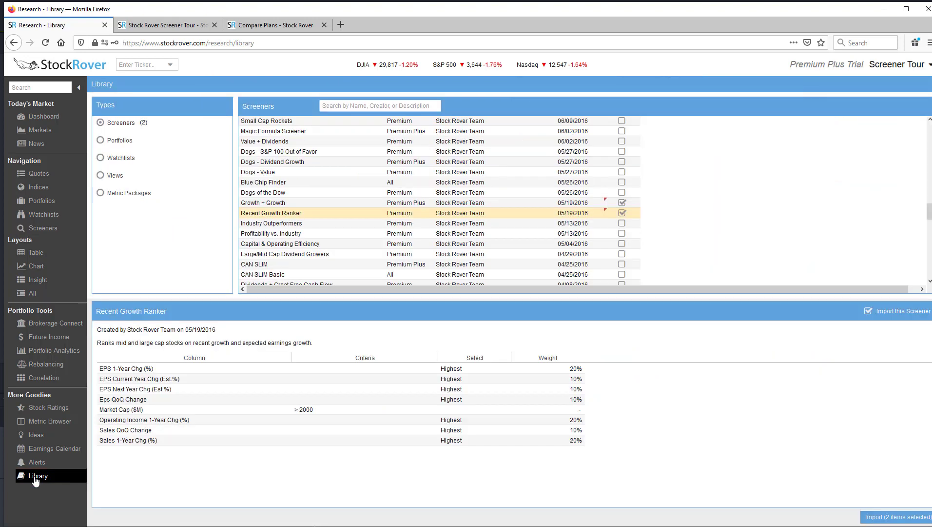
pyautogui.click(622, 202)
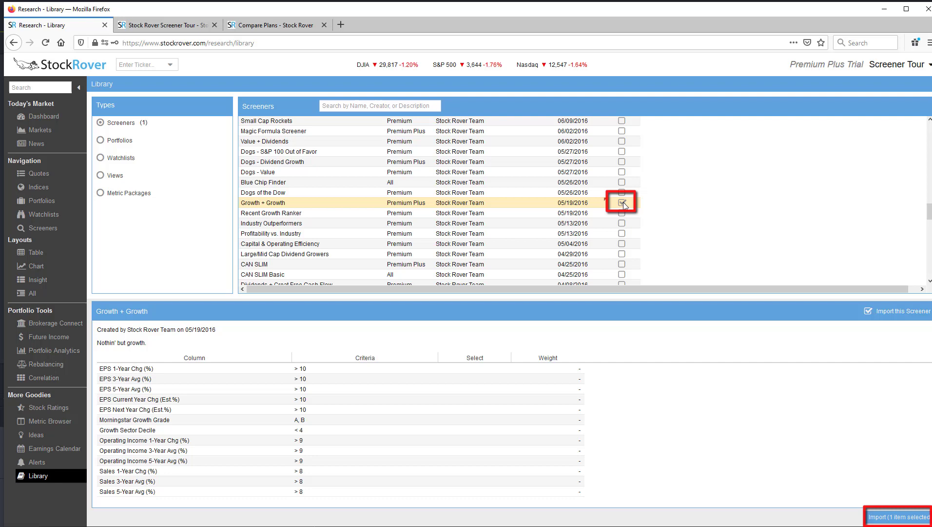
pyautogui.click(294, 27)
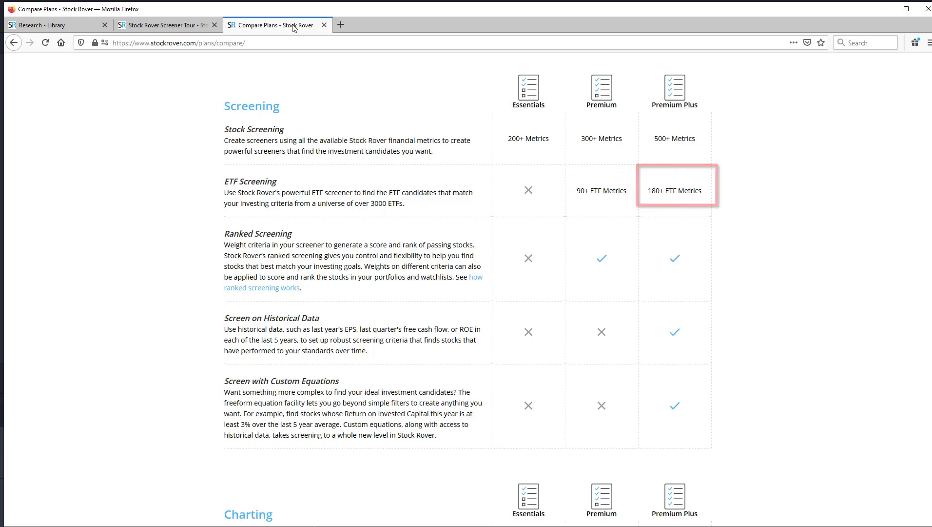
# Read the Ranked Screener help page, then go back to the plan comparison.
pyautogui.click(250, 289)
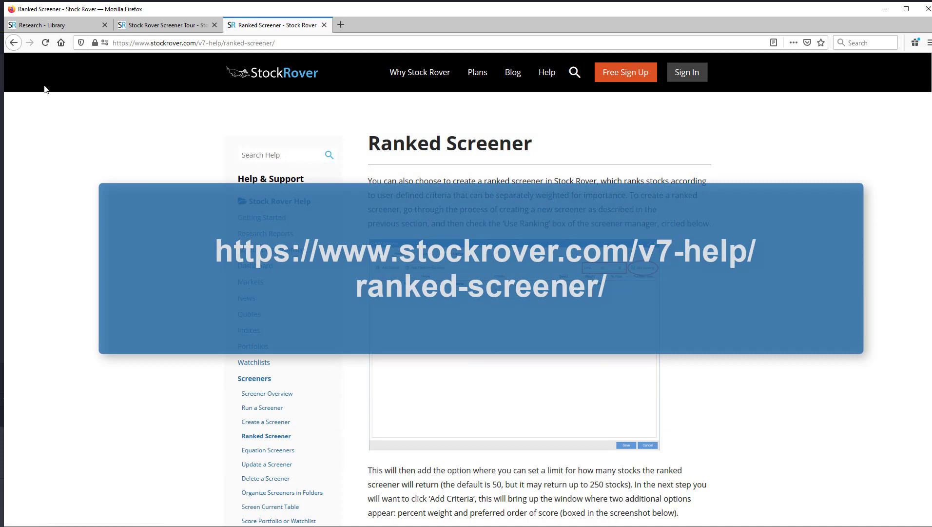
pyautogui.click(13, 43)
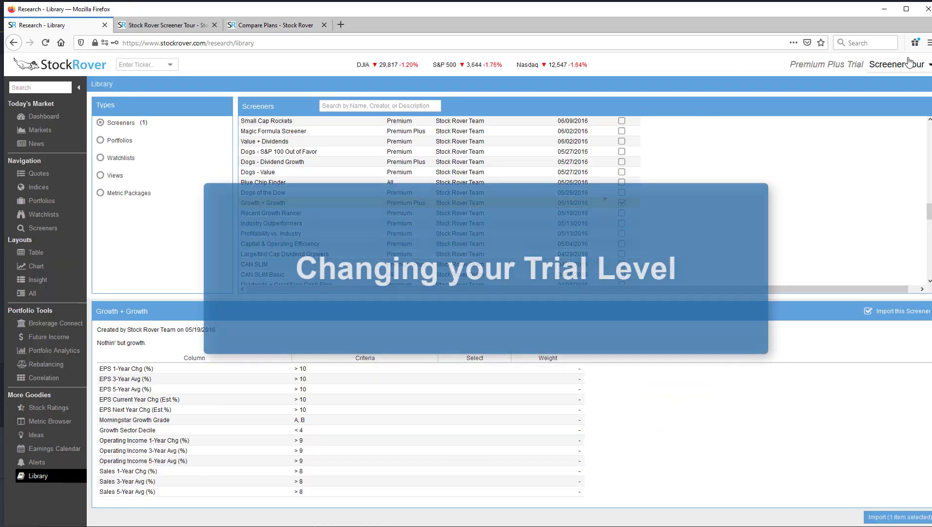
# View the Change Trial options from the Screener Tour account menu.
pyautogui.click(929, 66)
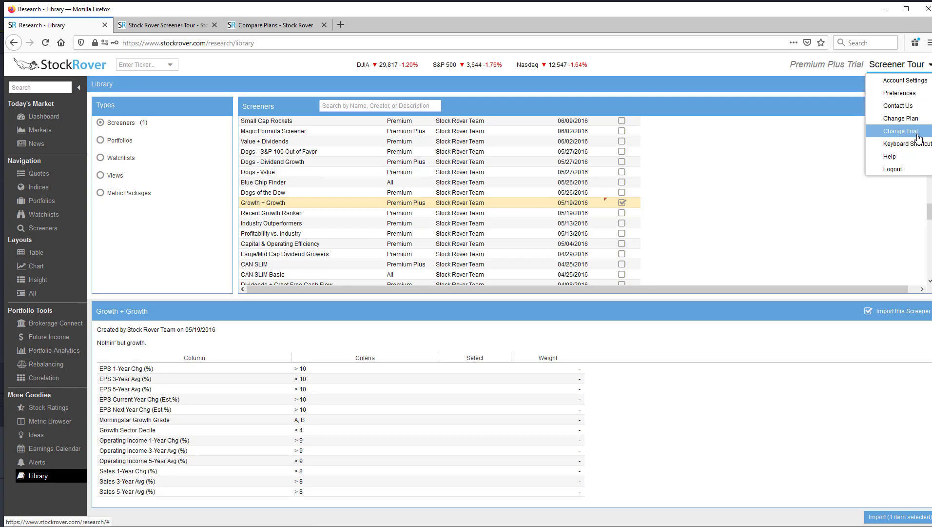
pyautogui.click(918, 137)
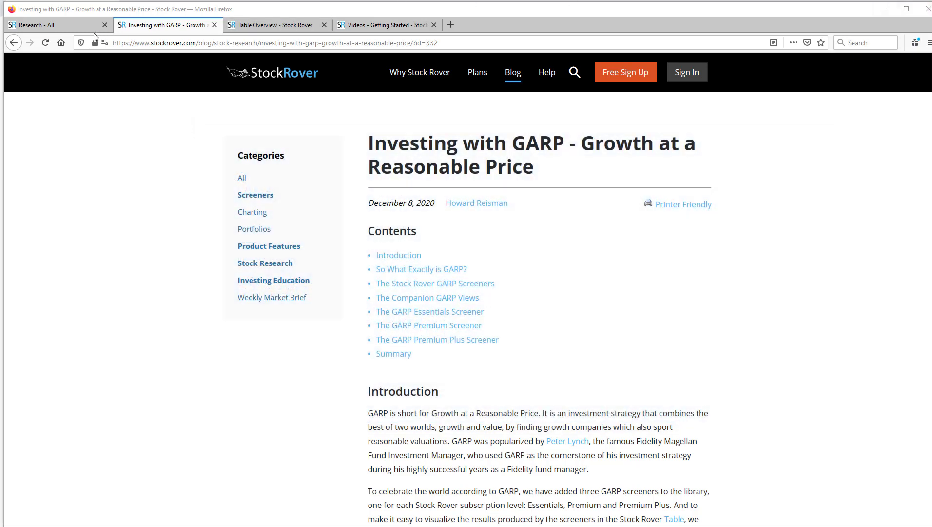
# On the Research page, switch the trial level from Premium Plus to Essentials and save.
pyautogui.click(79, 25)
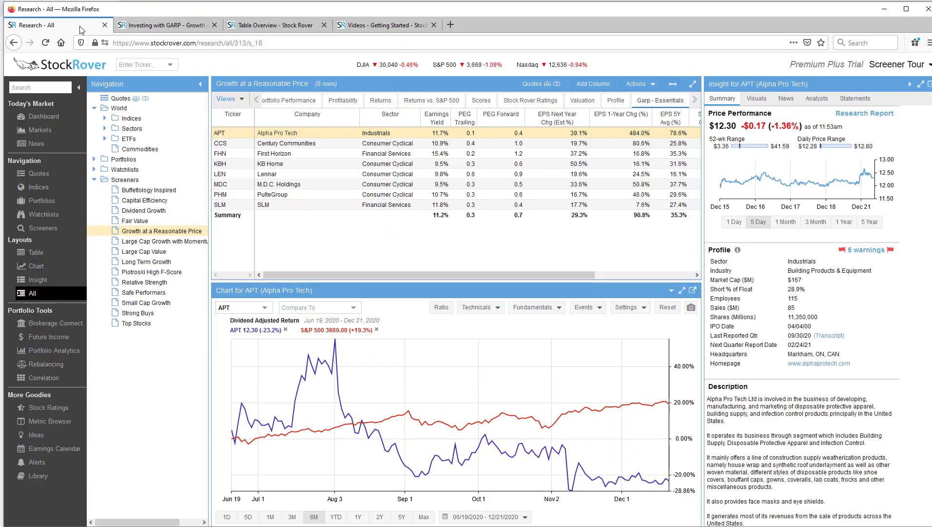
pyautogui.click(929, 65)
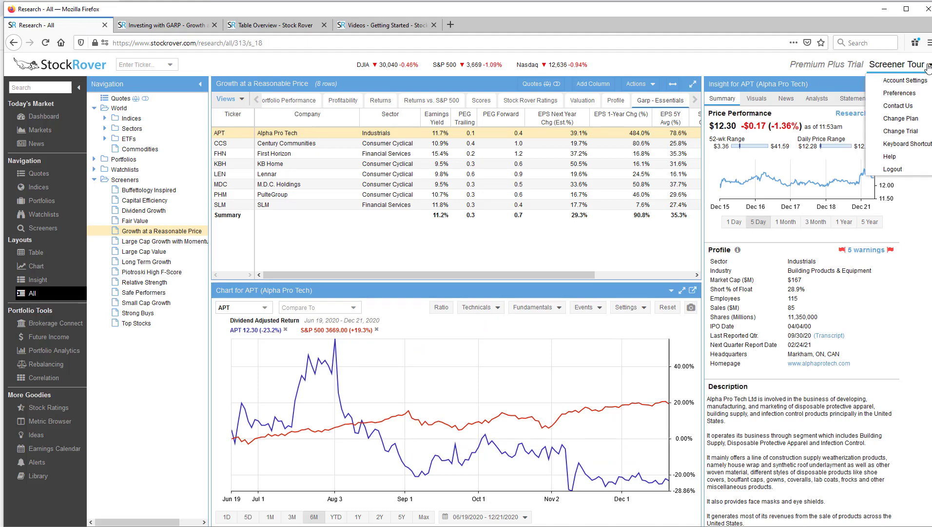
pyautogui.click(909, 132)
pyautogui.click(403, 301)
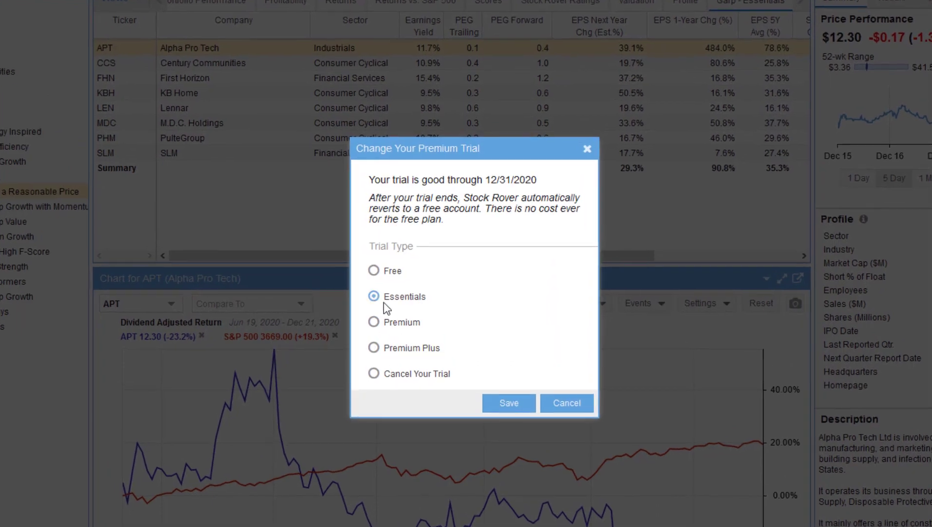
pyautogui.click(509, 403)
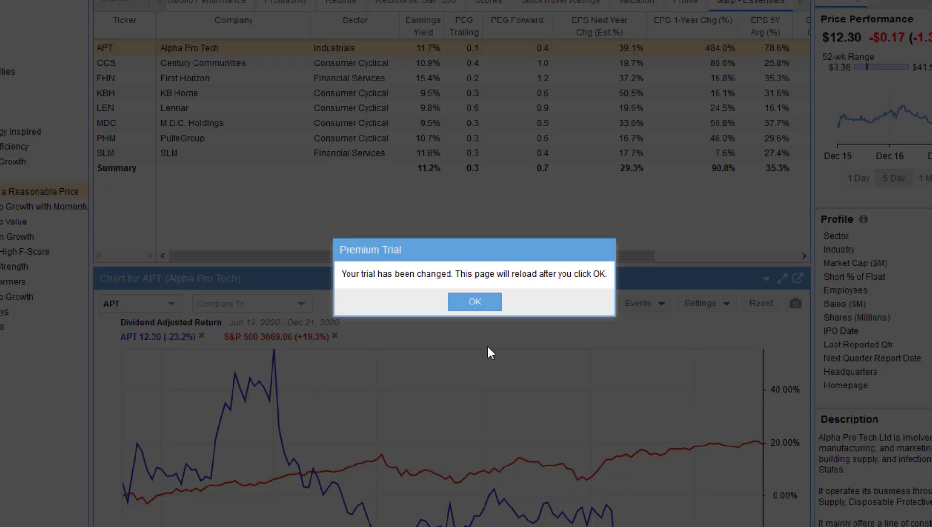
pyautogui.click(474, 306)
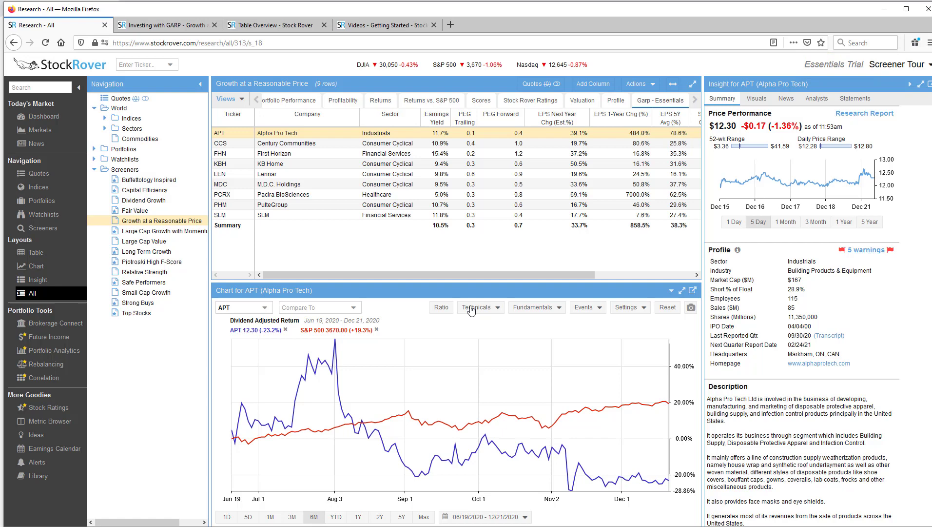
# Create a new screener from the Screeners folder with Equity Type Stock and Universe All Exchanges.
pyautogui.rightClick(133, 171)
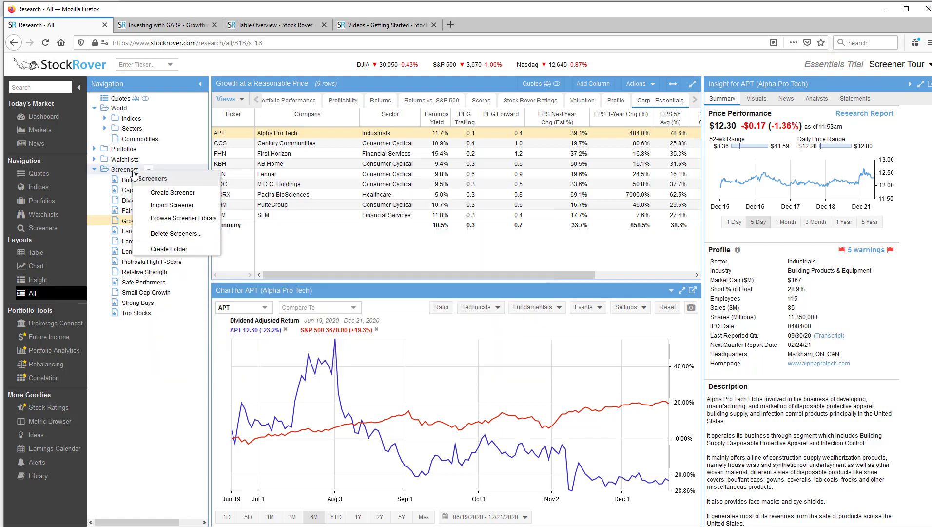
pyautogui.click(157, 193)
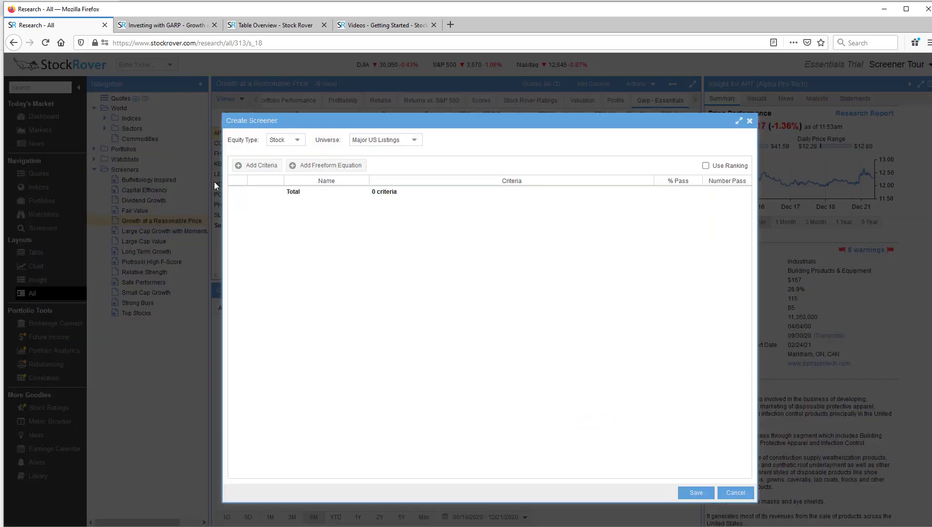
pyautogui.click(299, 141)
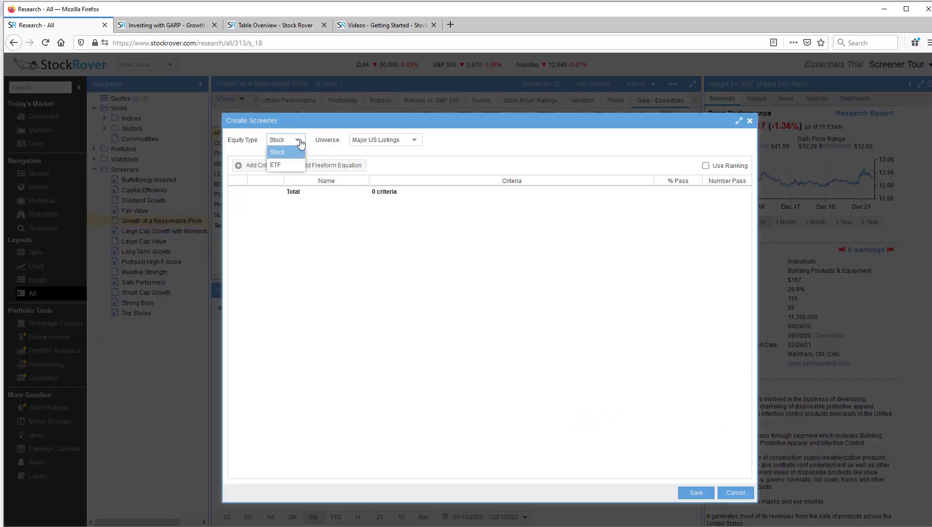
pyautogui.click(415, 140)
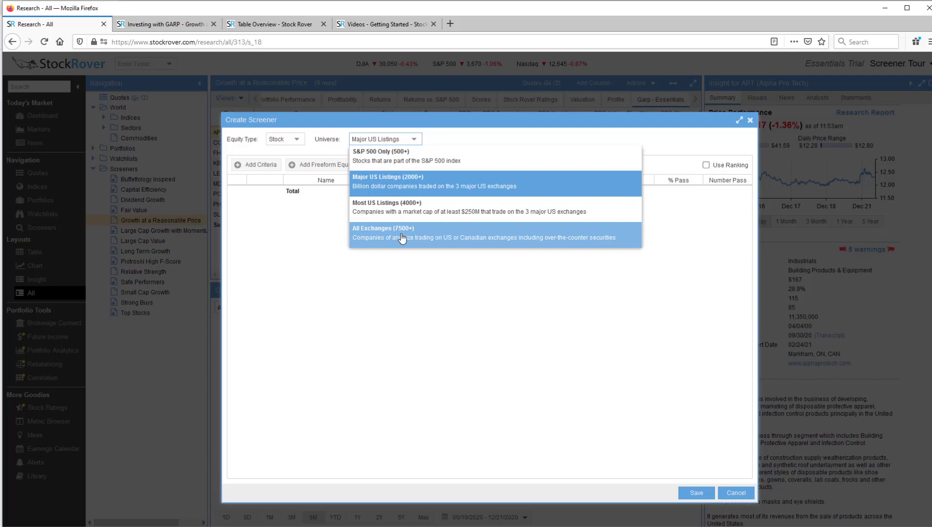
pyautogui.click(403, 238)
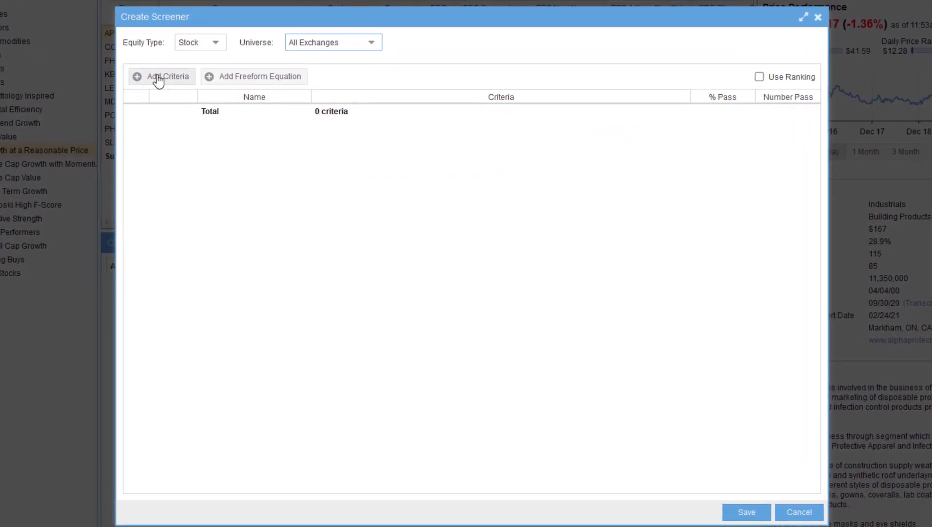
# Search the criteria for 'peg' and tick PEG Forward and PEG Trailing.
pyautogui.click(158, 78)
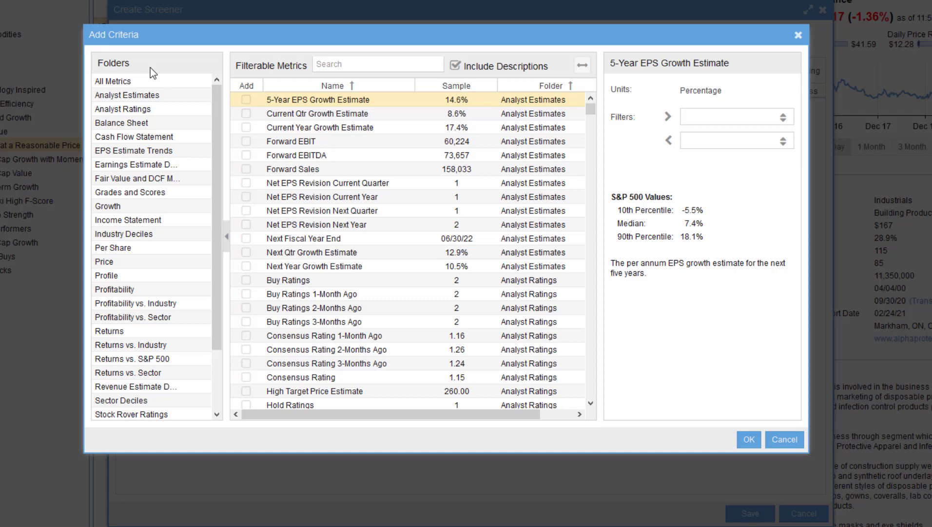
pyautogui.click(337, 64)
pyautogui.write('peg')
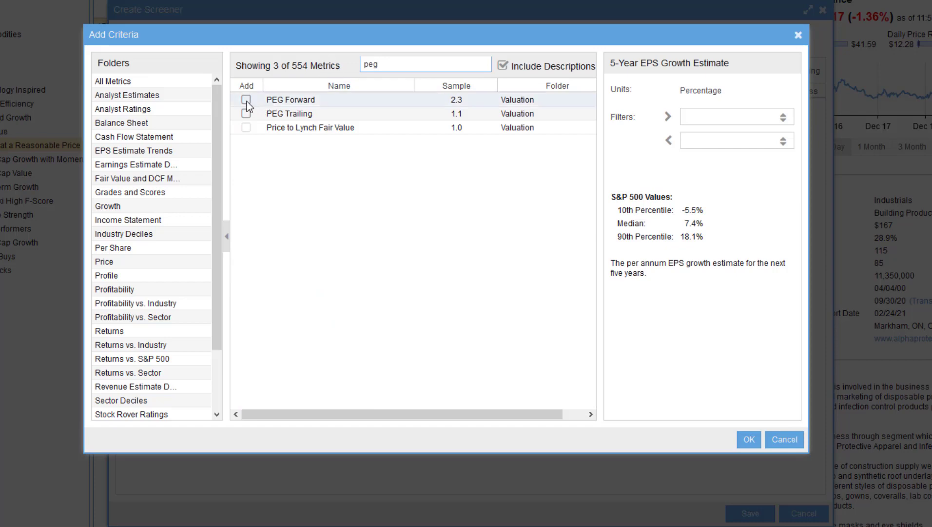
pyautogui.click(246, 101)
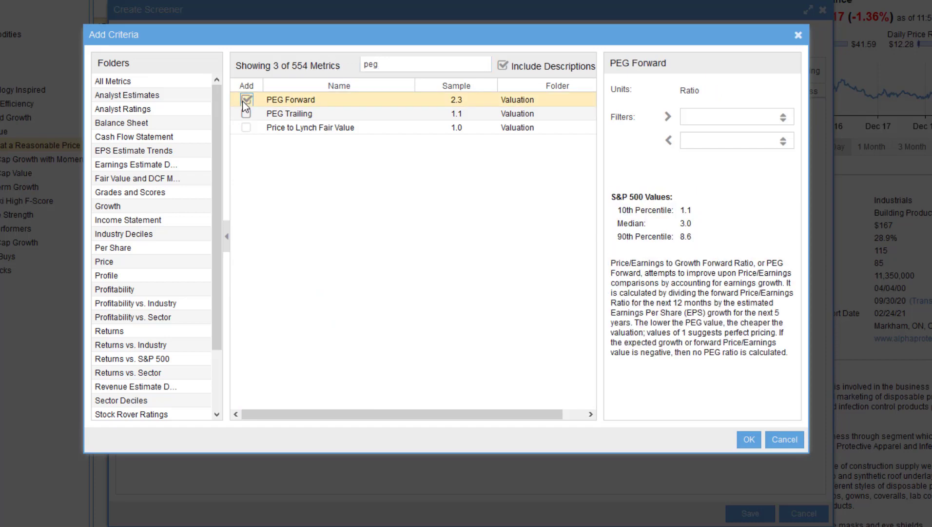
pyautogui.click(247, 114)
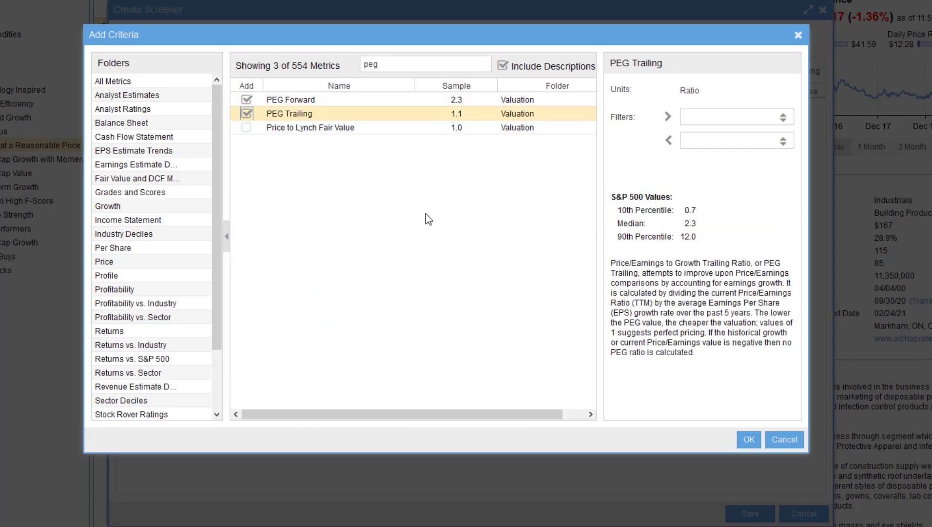
# Confirm the PEG criteria, then add Sales 1-Year Chg (%) and Sales 5-Year Avg (%) via a 'SALES' search.
pyautogui.click(749, 441)
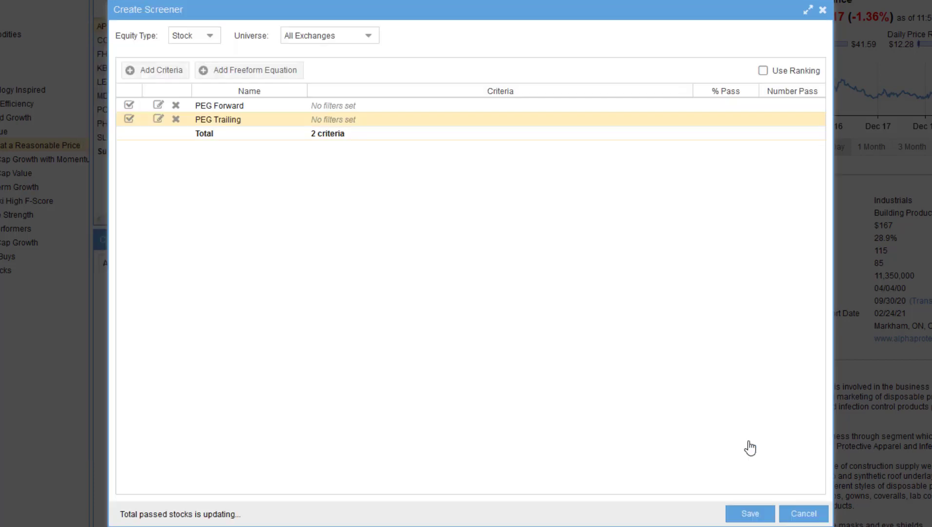
pyautogui.click(159, 73)
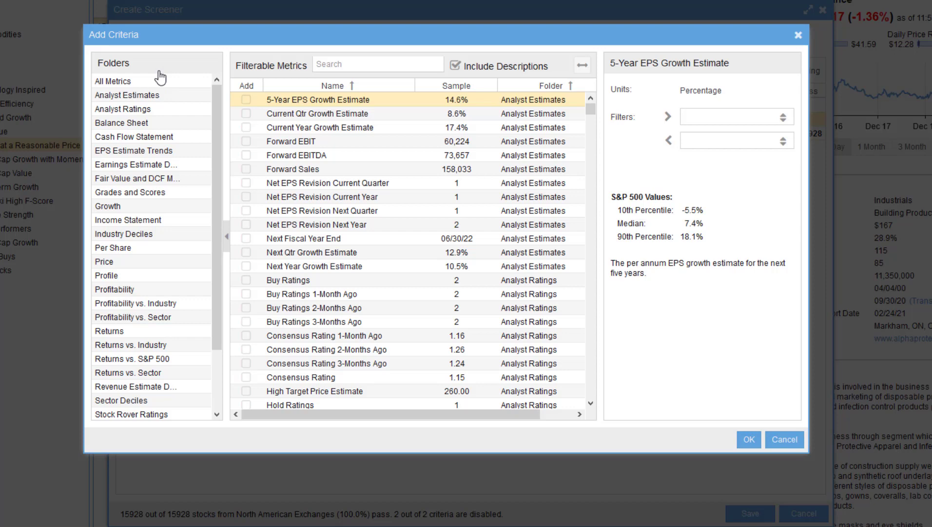
pyautogui.click(328, 62)
pyautogui.write('SALES')
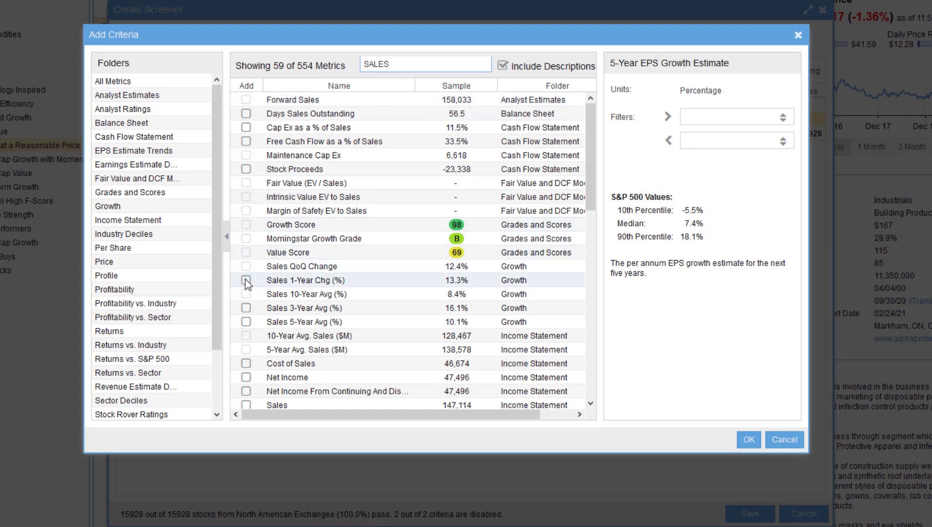
pyautogui.click(247, 280)
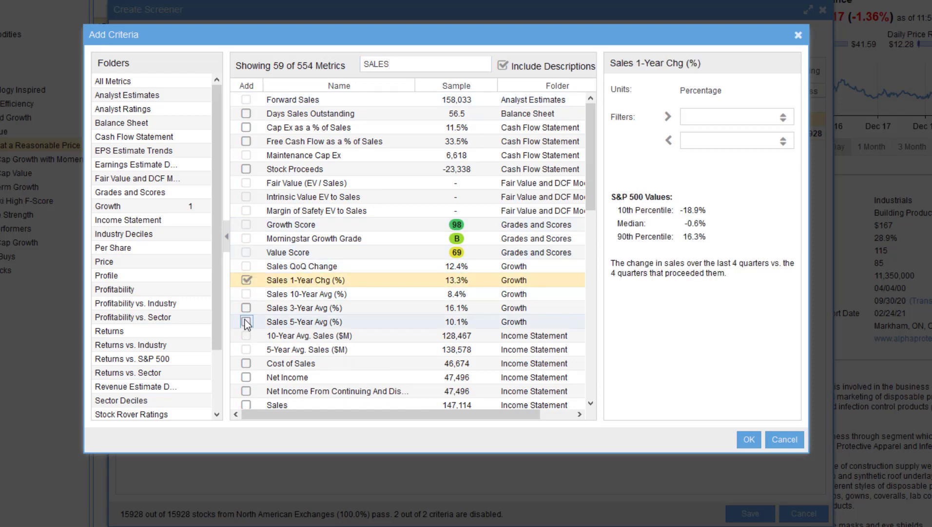
pyautogui.click(246, 321)
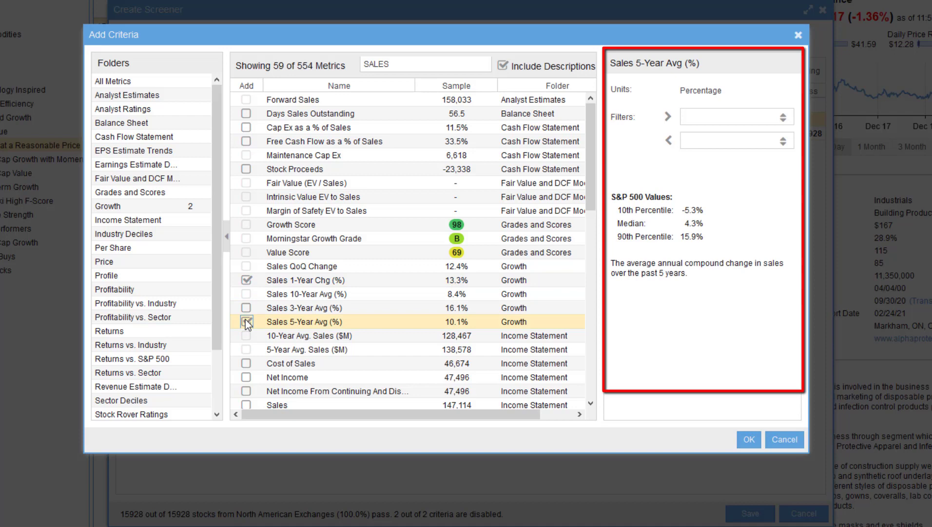
pyautogui.click(748, 439)
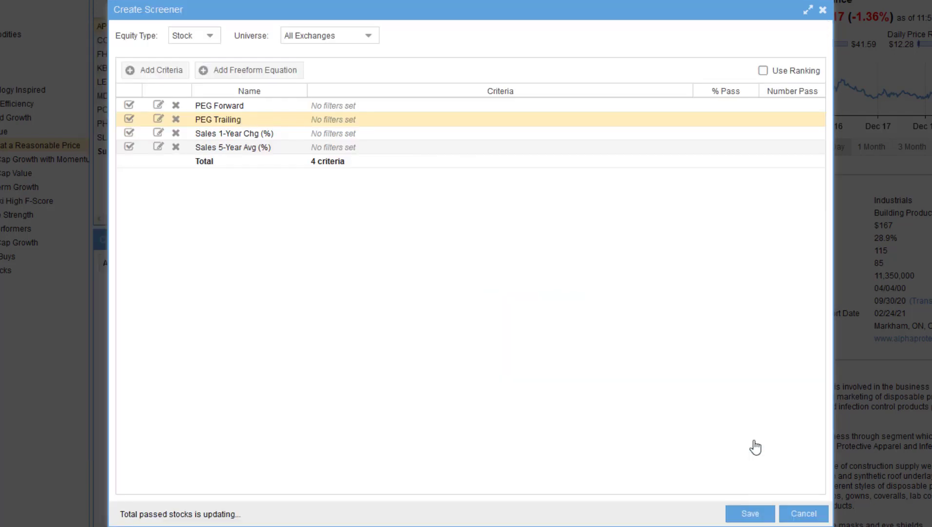
# Search 'EPS', sort by name, and add EPS 1-Year Chg (%), EPS 5-Year Avg (%) and EPS Next Year Chg (Est.%).
pyautogui.click(169, 78)
pyautogui.click(338, 66)
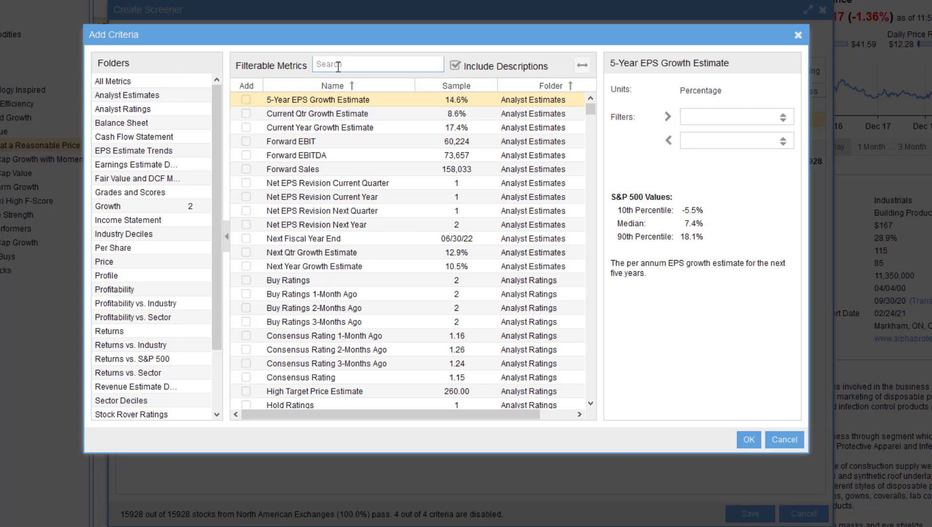
pyautogui.write('EPS')
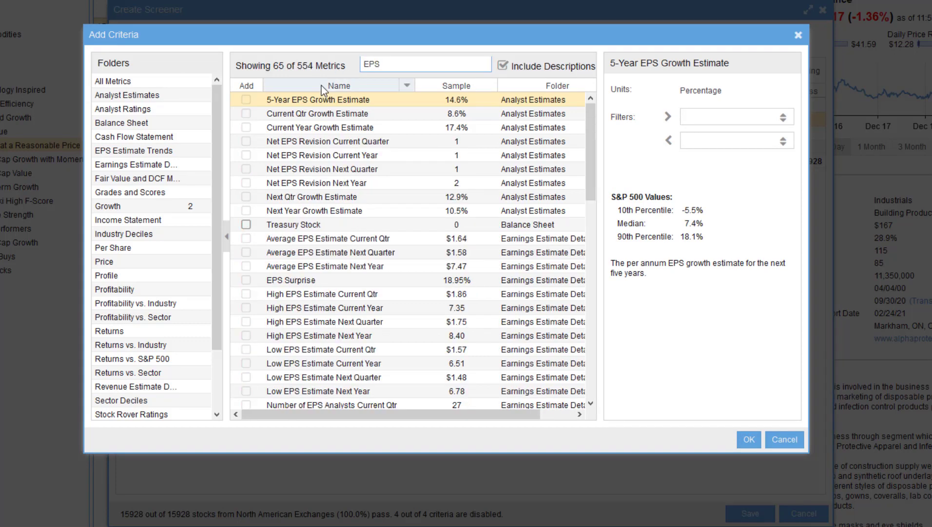
pyautogui.click(322, 87)
pyautogui.scroll(-4, 359, 179)
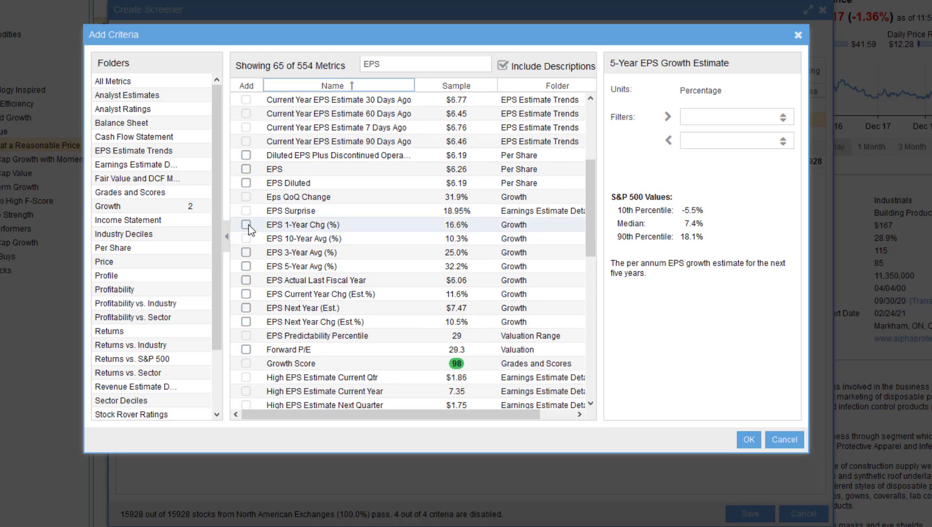
pyautogui.click(246, 224)
pyautogui.click(246, 225)
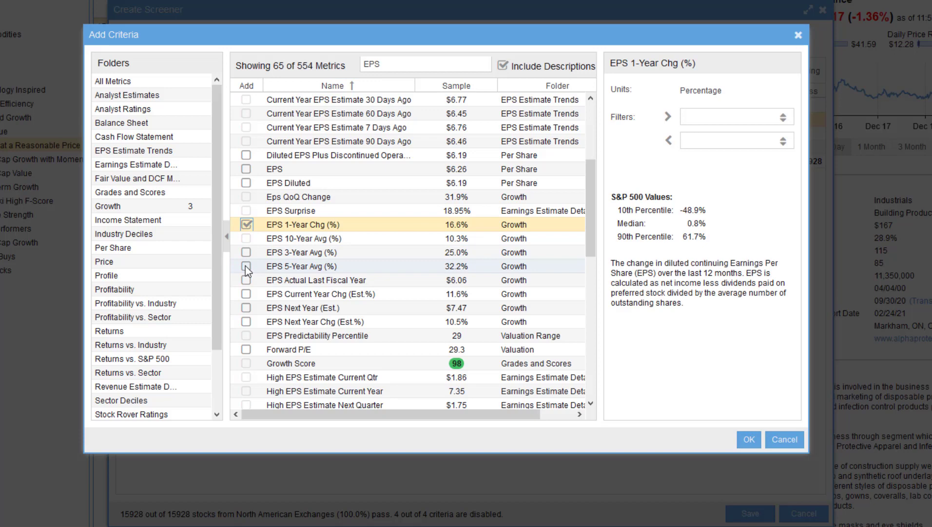
pyautogui.click(246, 266)
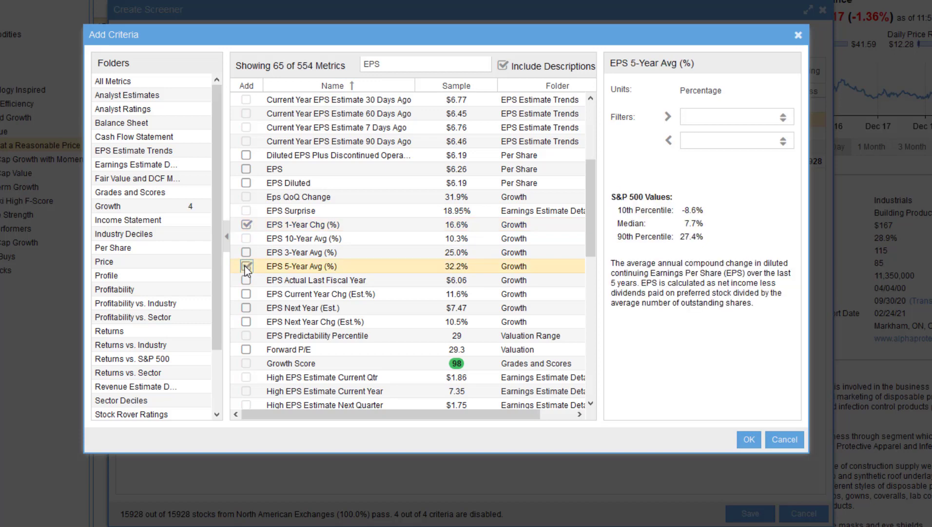
pyautogui.click(246, 321)
pyautogui.click(753, 441)
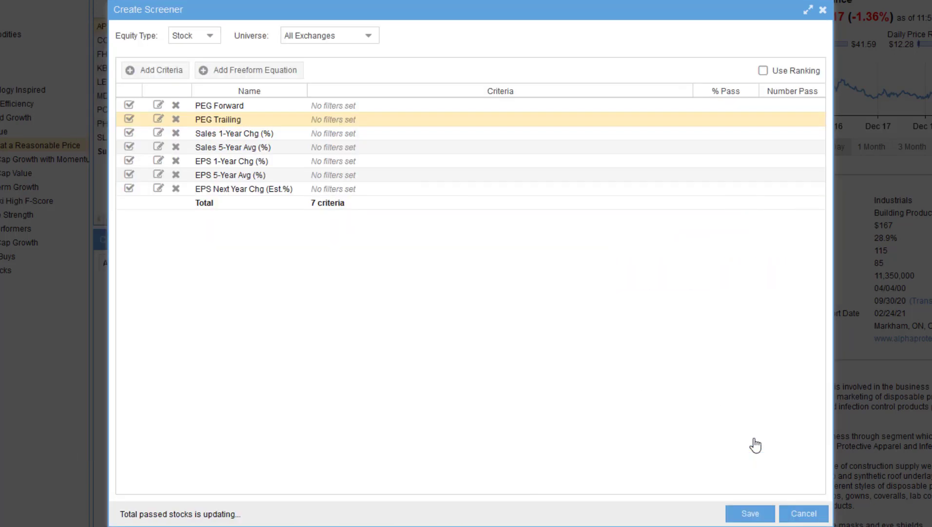
# Add Operating Income 5-Year Avg (%) and Earnings Yield as the final two screener criteria.
pyautogui.click(174, 76)
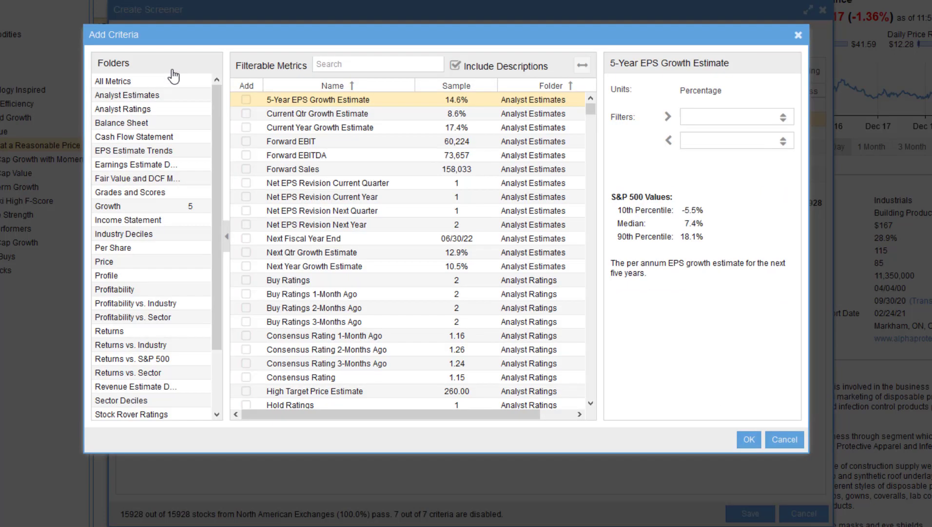
pyautogui.click(347, 64)
pyautogui.write('Oper')
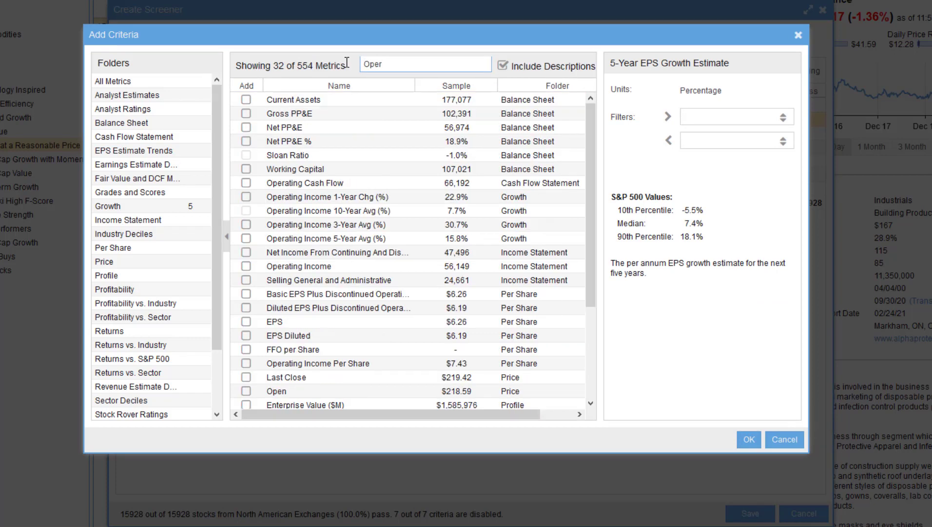
pyautogui.write('ating')
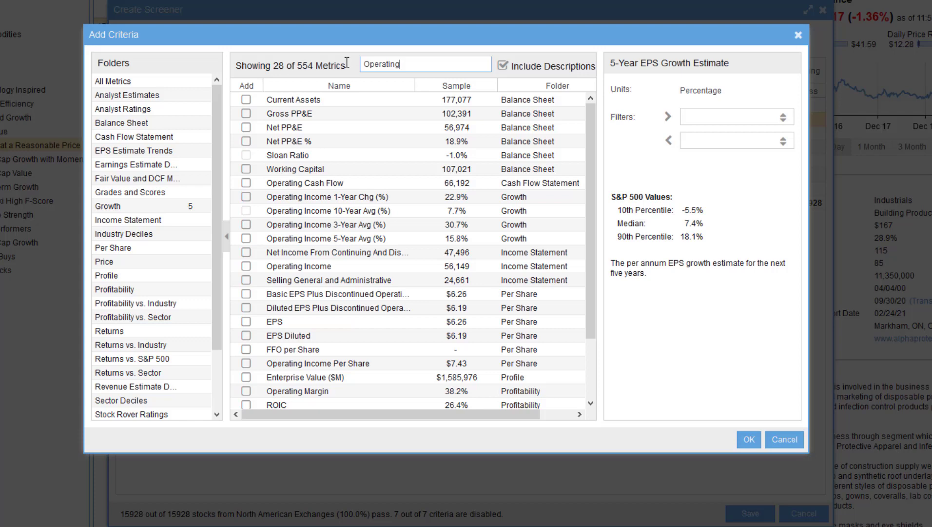
pyautogui.write(' inc')
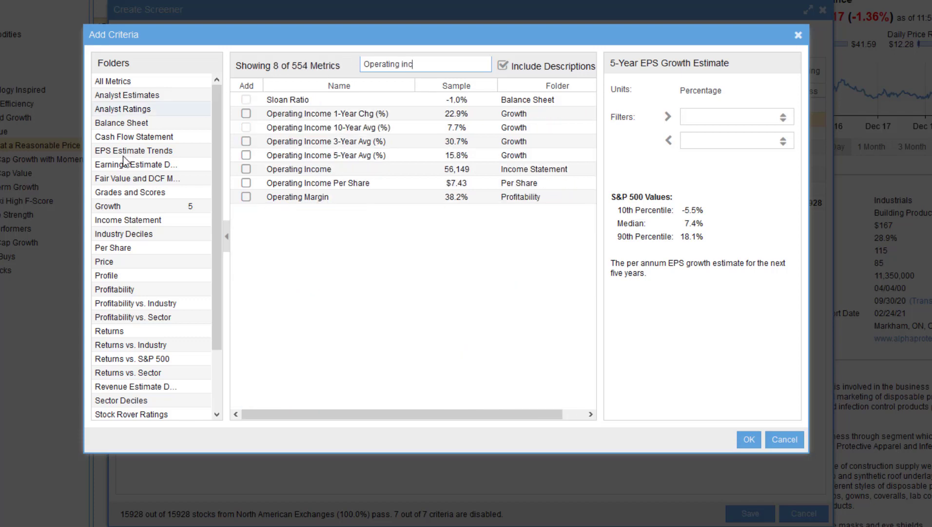
pyautogui.click(246, 155)
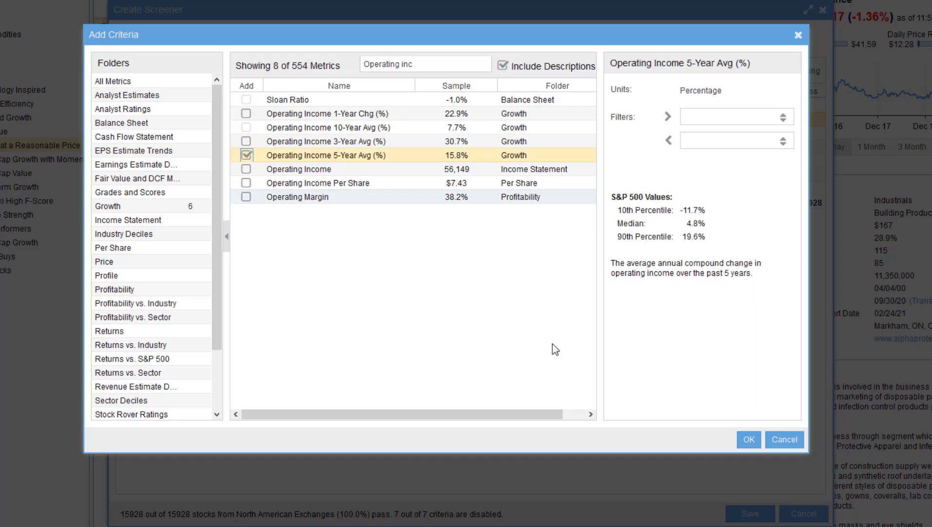
pyautogui.click(749, 441)
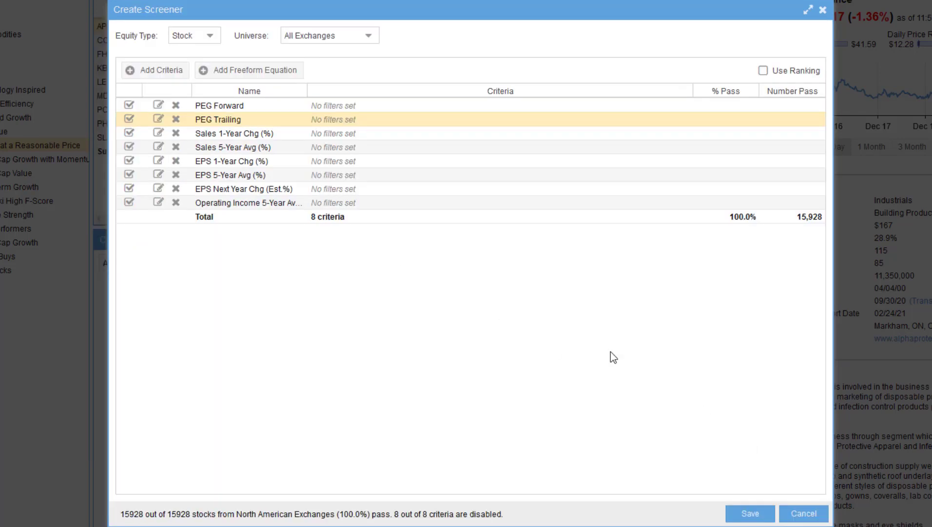
pyautogui.click(159, 73)
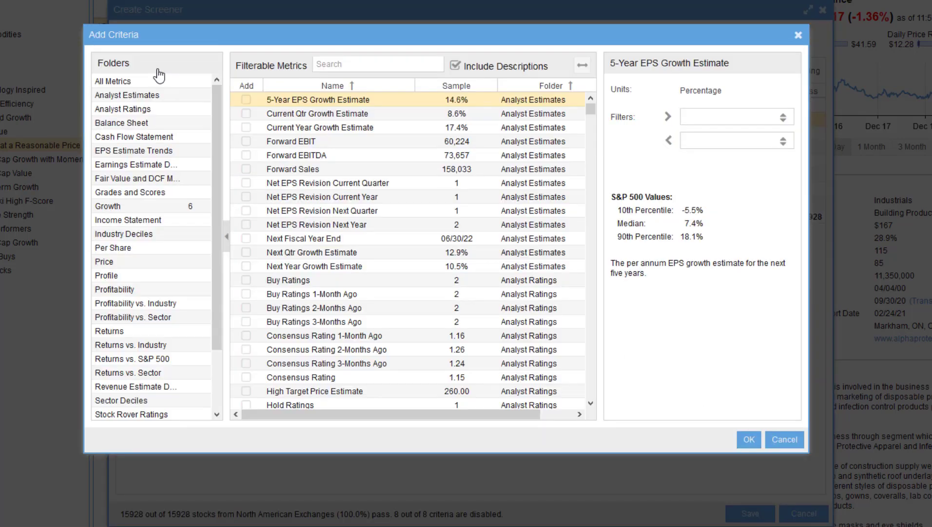
pyautogui.click(326, 64)
pyautogui.write('e')
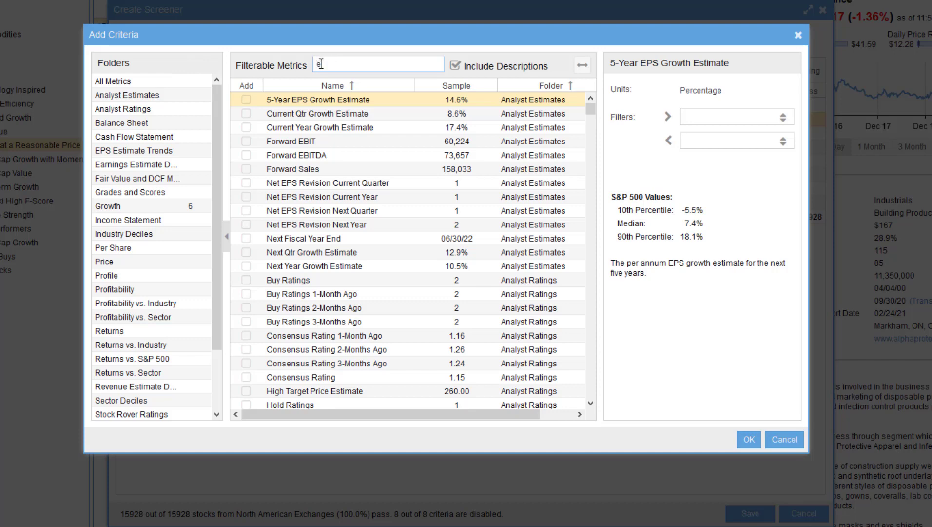
pyautogui.write('arnings')
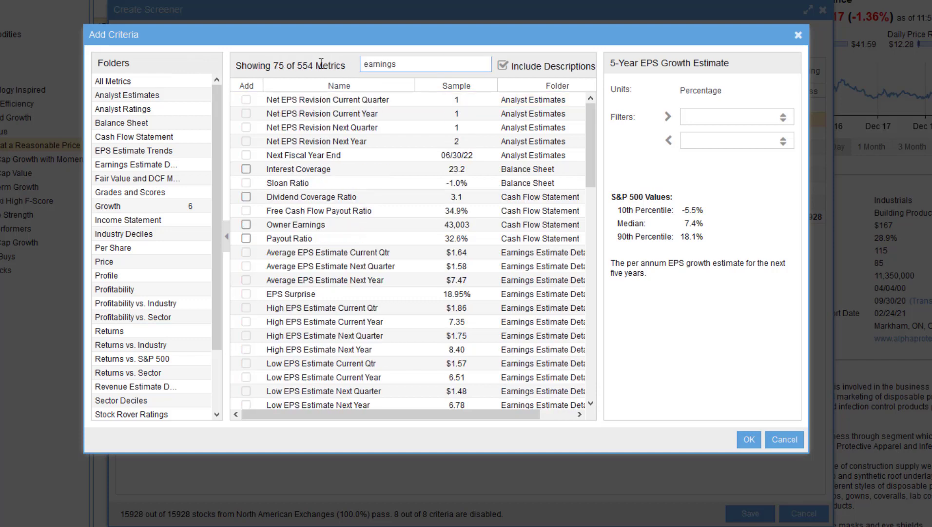
pyautogui.write(' yield')
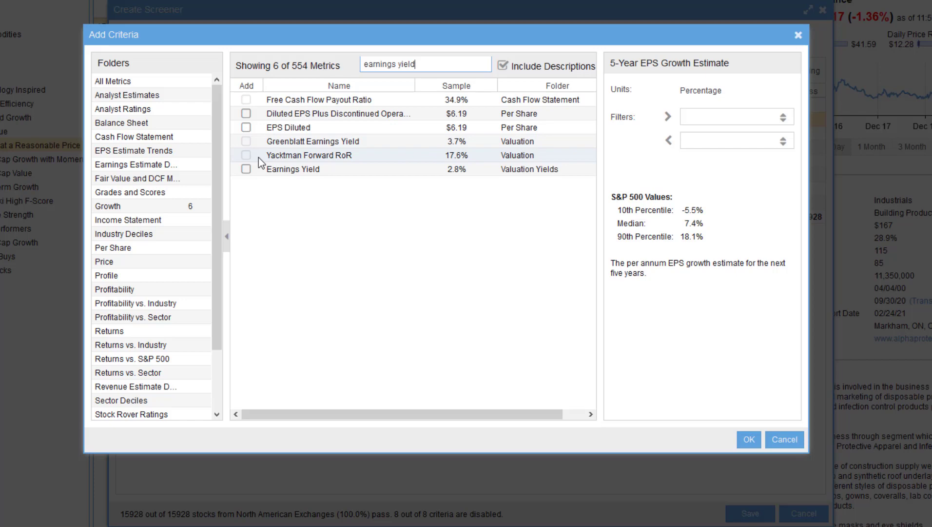
pyautogui.click(246, 169)
pyautogui.click(750, 441)
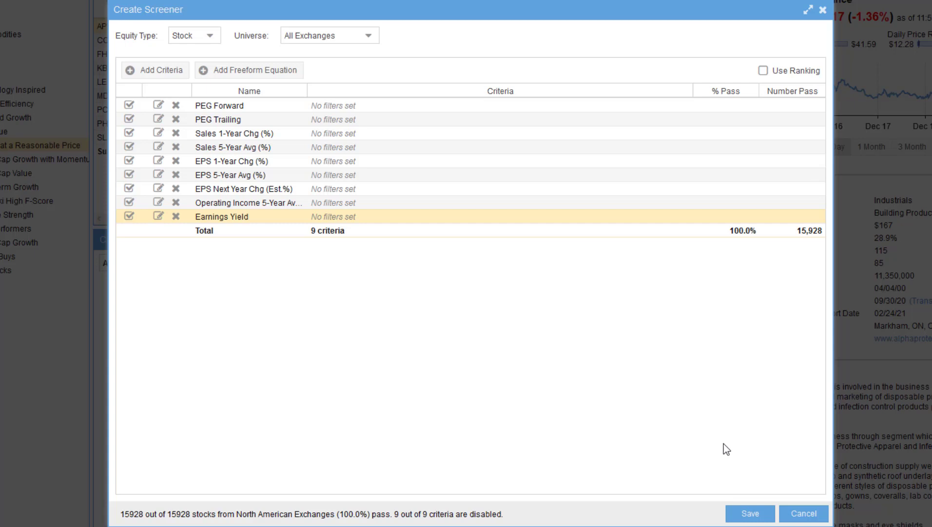
# Filter both PEG Forward and PEG Trailing to values below 1.5.
pyautogui.click(315, 106)
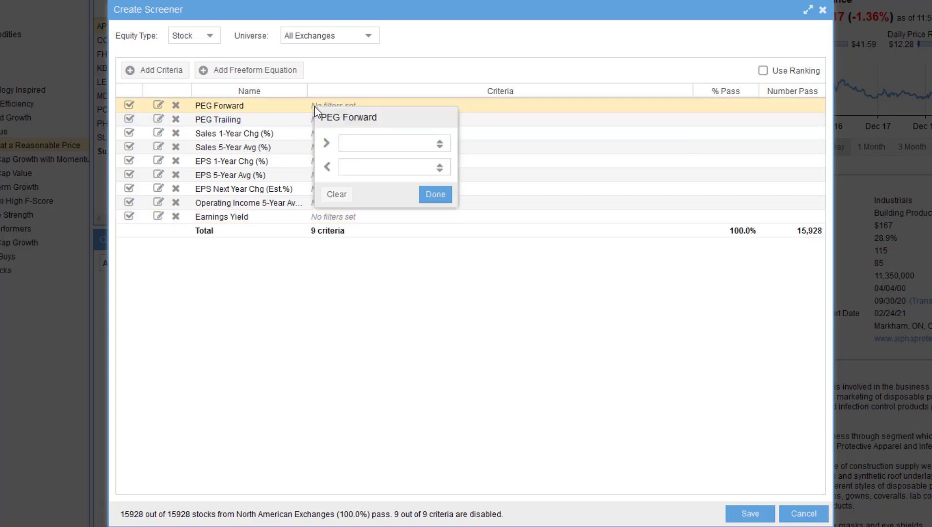
pyautogui.click(354, 166)
pyautogui.write('1.5')
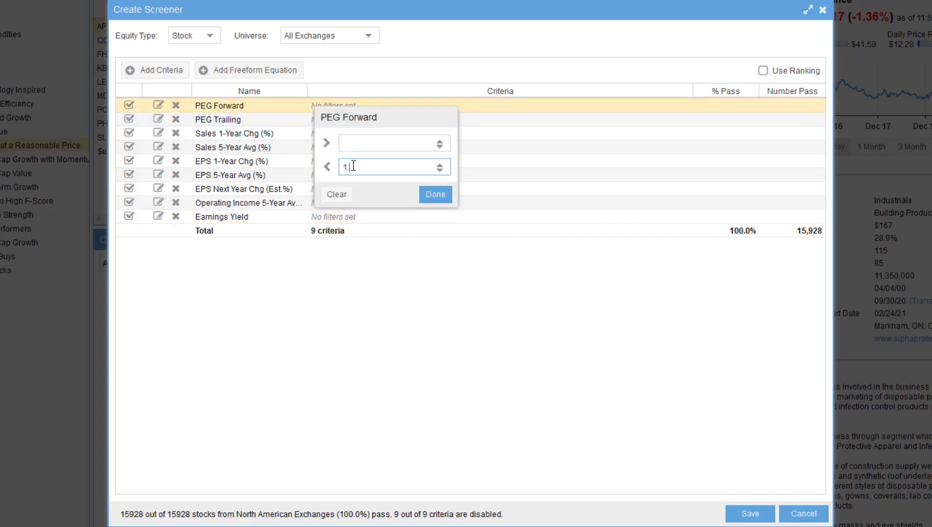
pyautogui.click(434, 195)
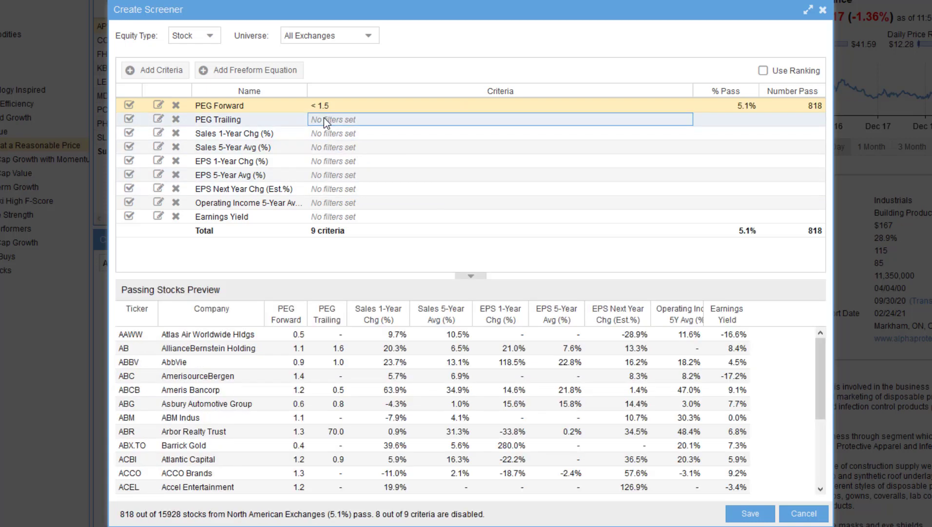
pyautogui.click(325, 120)
pyautogui.click(353, 179)
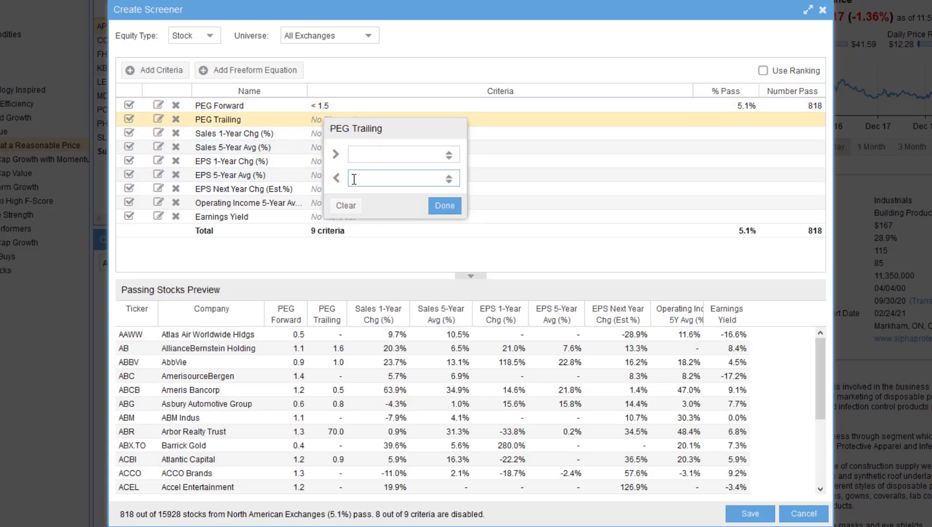
pyautogui.write('1.5')
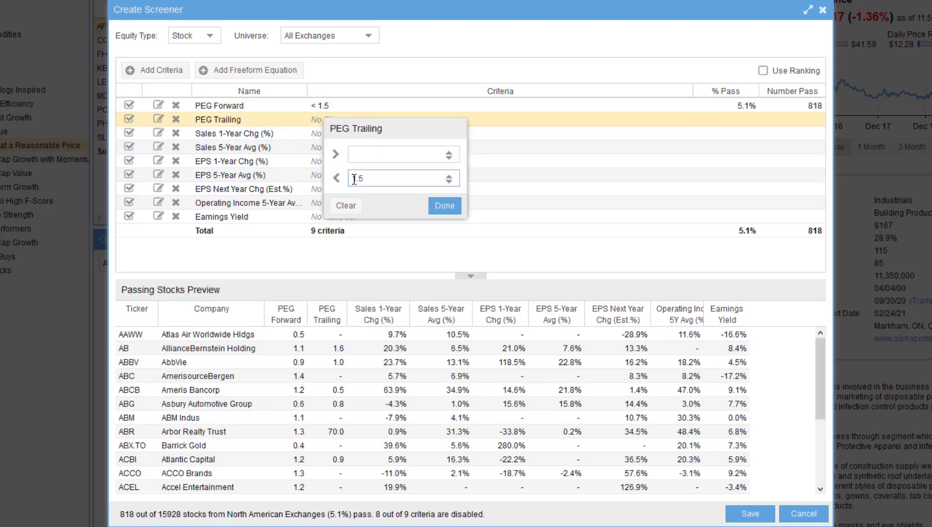
pyautogui.click(445, 206)
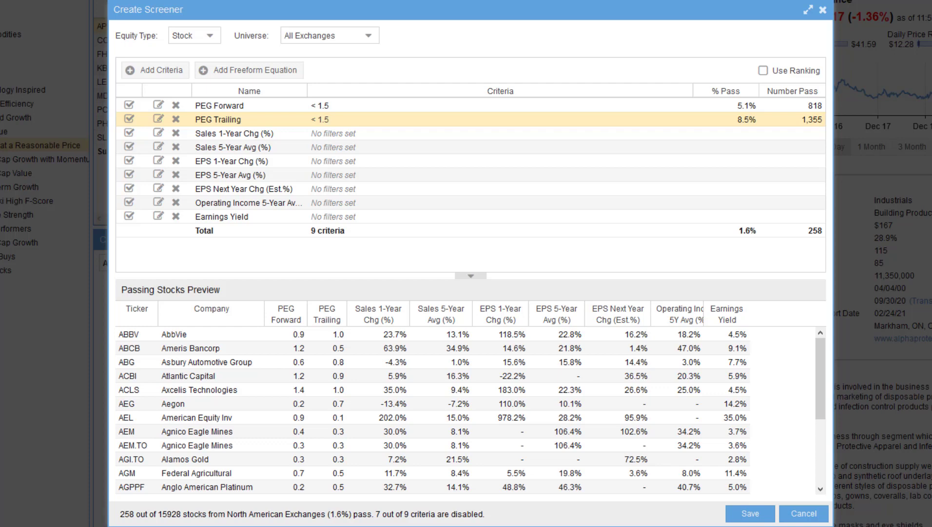
# Require Sales 1-Year Chg and Sales 5-Year Avg to be above 4.
pyautogui.click(319, 133)
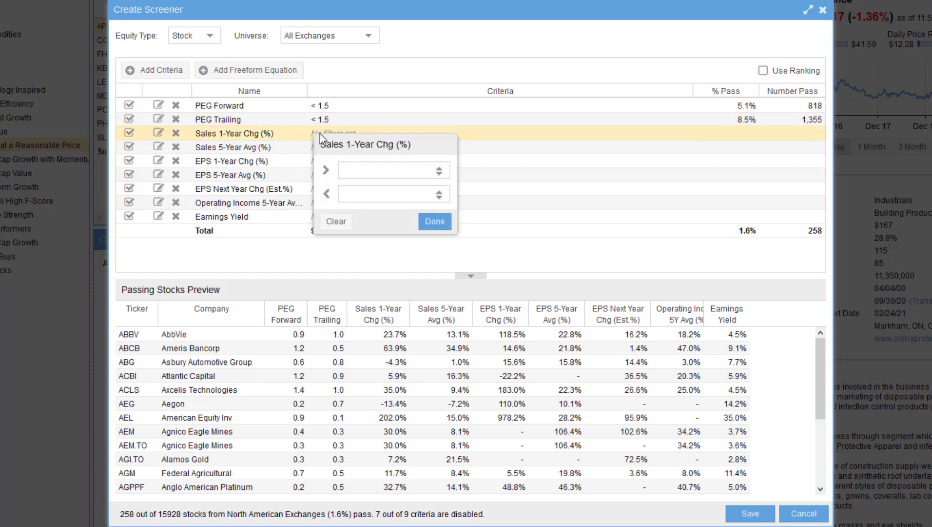
pyautogui.click(344, 170)
pyautogui.write('4')
pyautogui.click(432, 220)
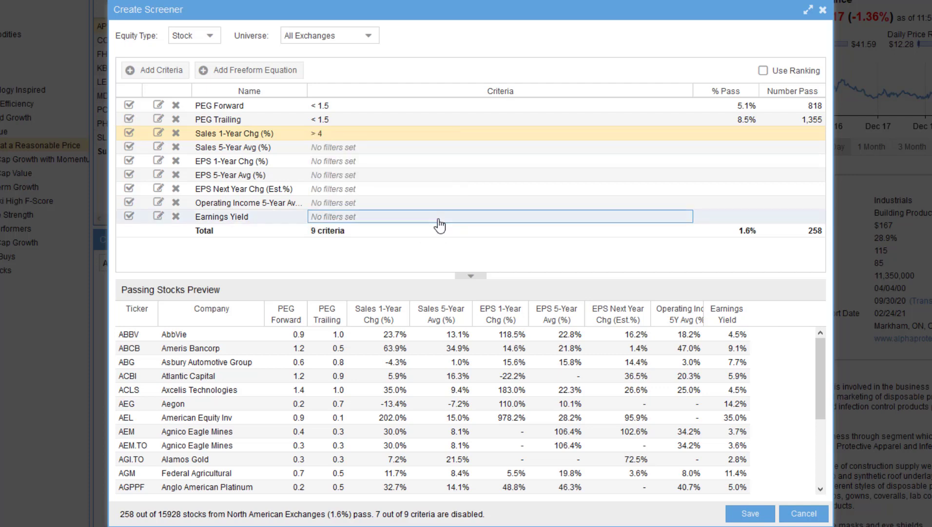
pyautogui.click(324, 144)
pyautogui.click(361, 181)
pyautogui.write('4')
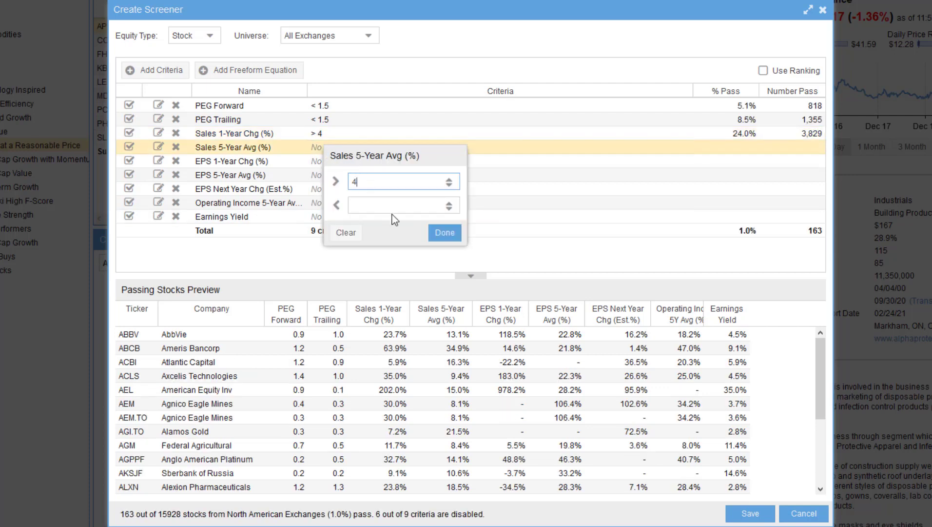
pyautogui.click(444, 231)
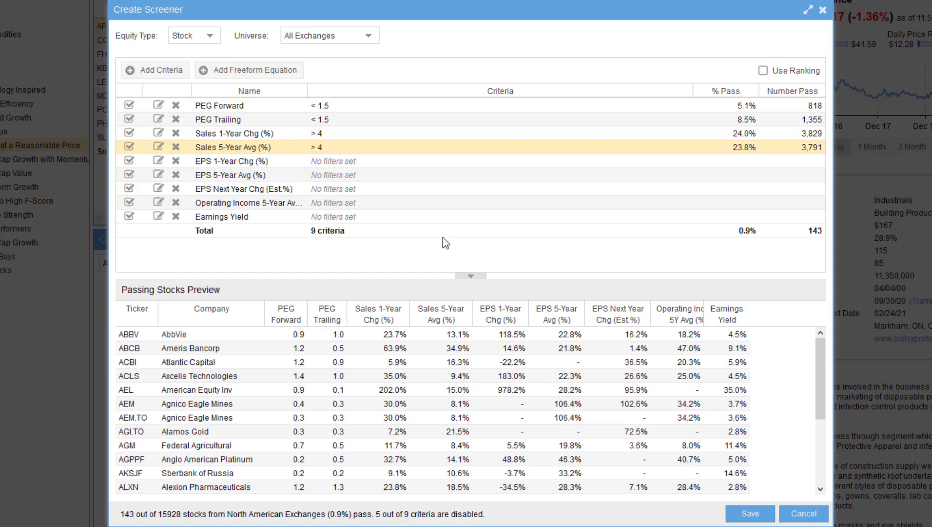
# Require EPS 1-Year Chg, EPS 5-Year Avg and EPS Next Year Chg to be above 8.
pyautogui.click(327, 163)
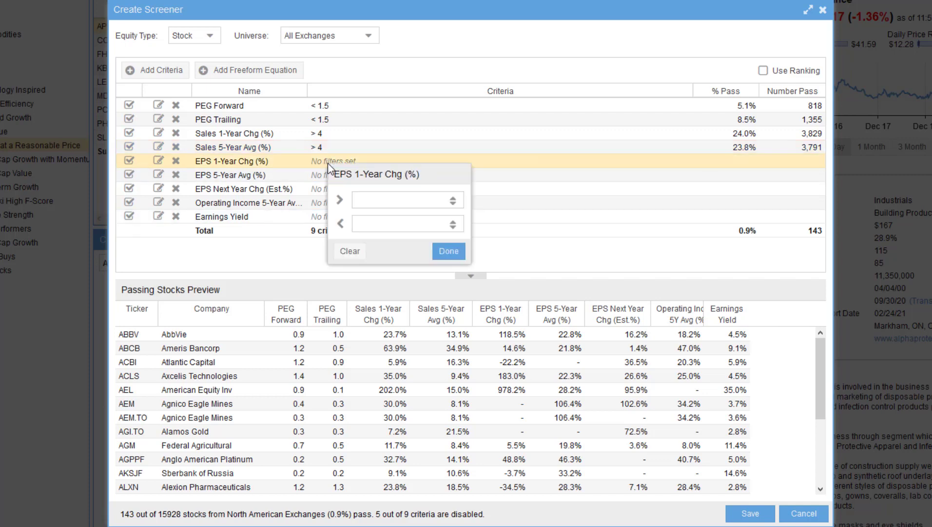
pyautogui.click(366, 200)
pyautogui.write('8')
pyautogui.click(449, 251)
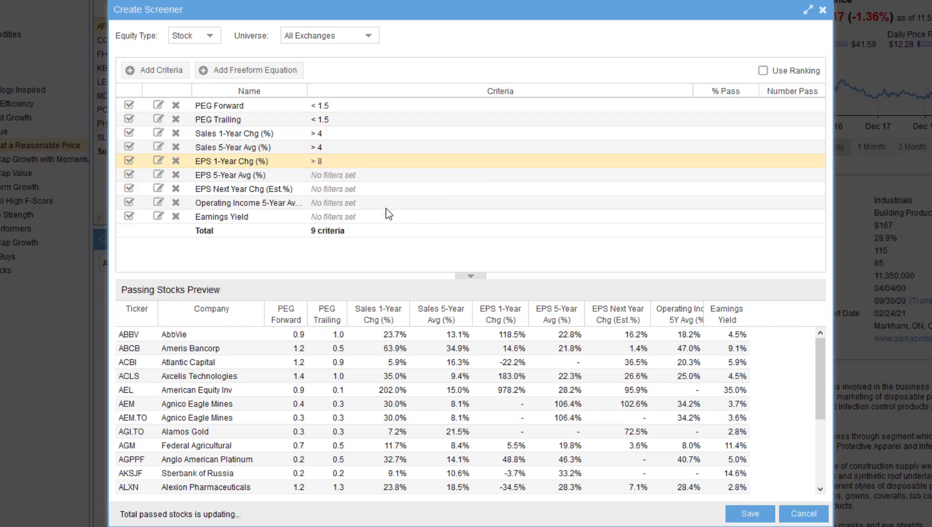
pyautogui.click(338, 176)
pyautogui.click(376, 217)
pyautogui.write('8')
pyautogui.click(437, 271)
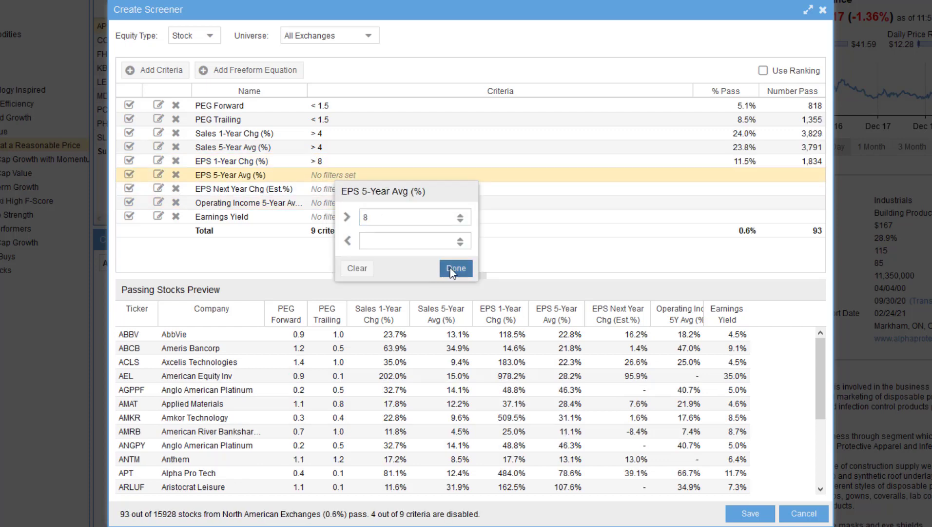
pyautogui.click(326, 190)
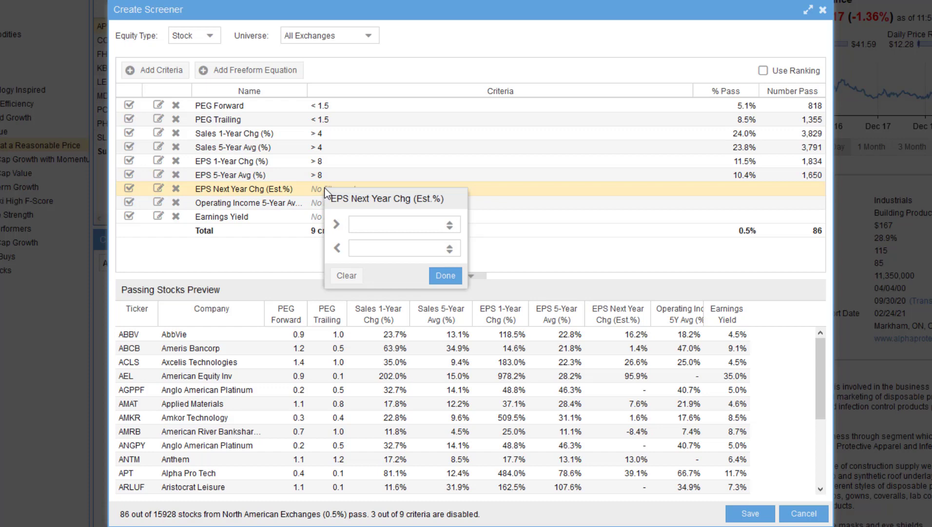
pyautogui.click(375, 224)
pyautogui.write('8')
pyautogui.click(441, 275)
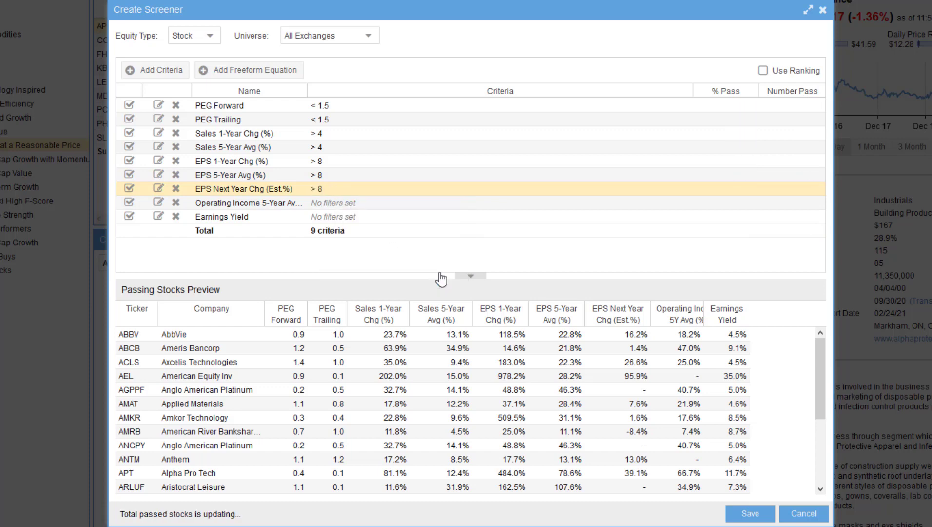
# Require Operating Income 5-Year Avg above 8 and Earnings Yield above 4.
pyautogui.click(323, 203)
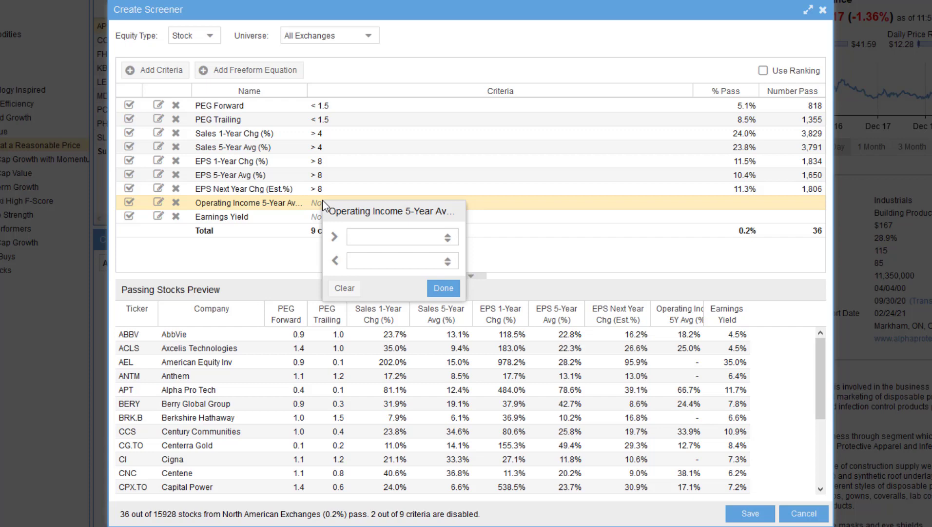
pyautogui.click(361, 236)
pyautogui.write('8')
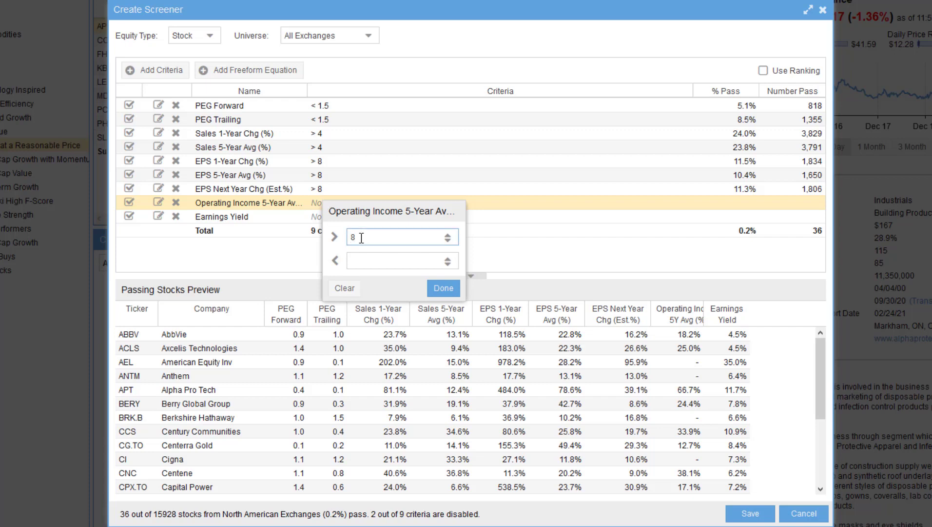
pyautogui.click(444, 289)
pyautogui.click(316, 216)
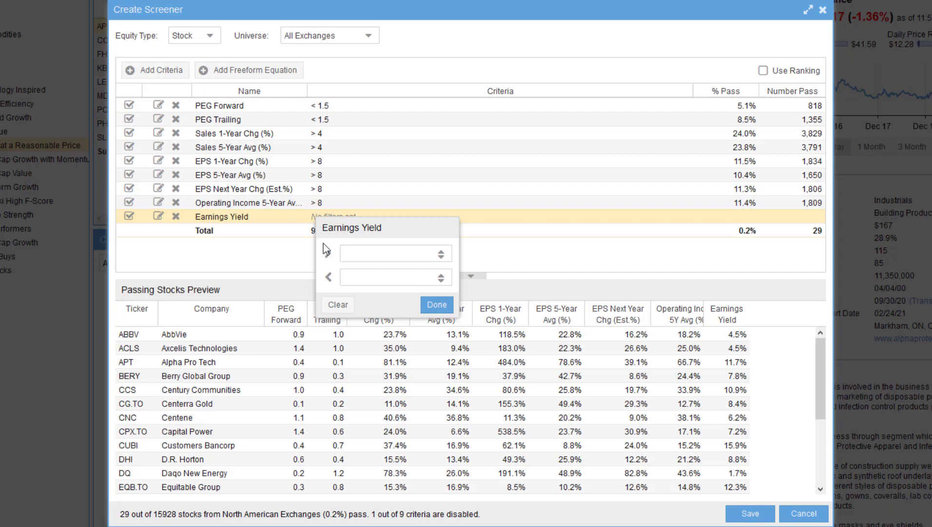
pyautogui.click(347, 253)
pyautogui.write('4')
pyautogui.click(437, 306)
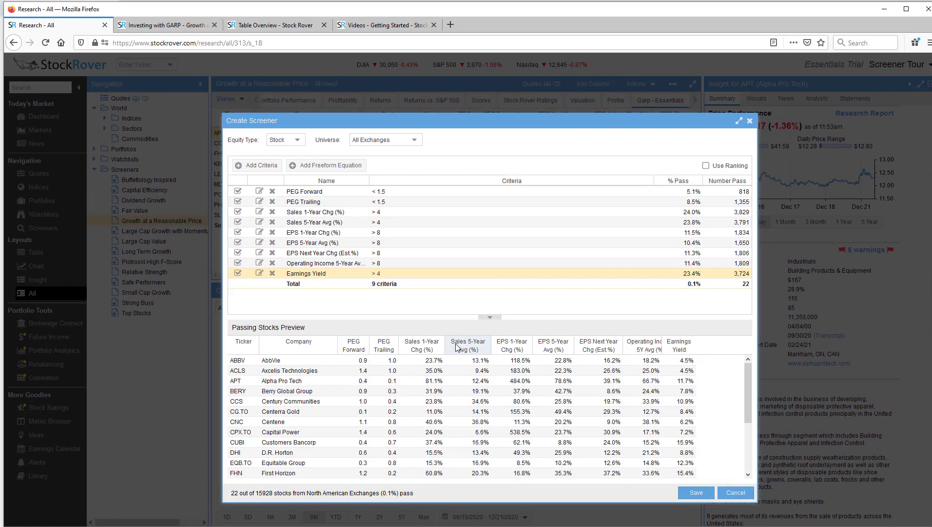
# Save the screener under the name Garp Screener - Essentials.
pyautogui.click(694, 491)
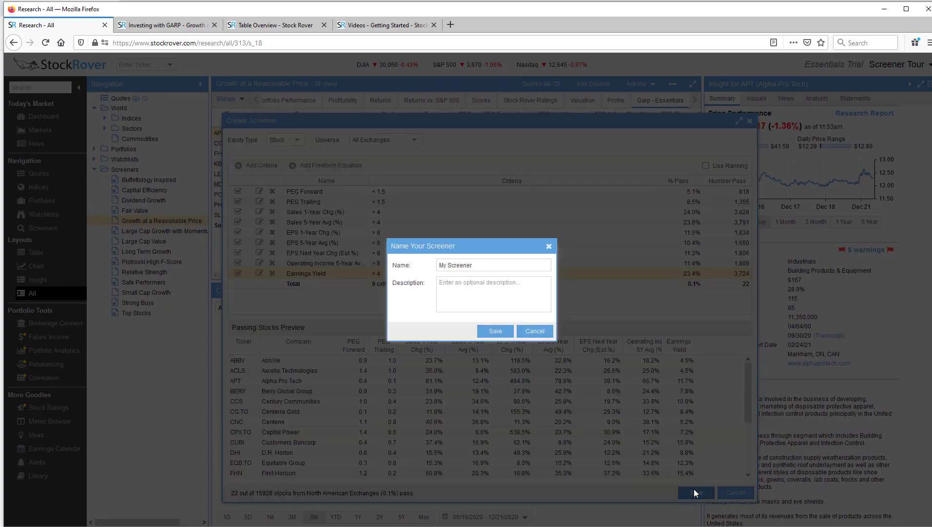
pyautogui.write('Garp Screener - Essentials')
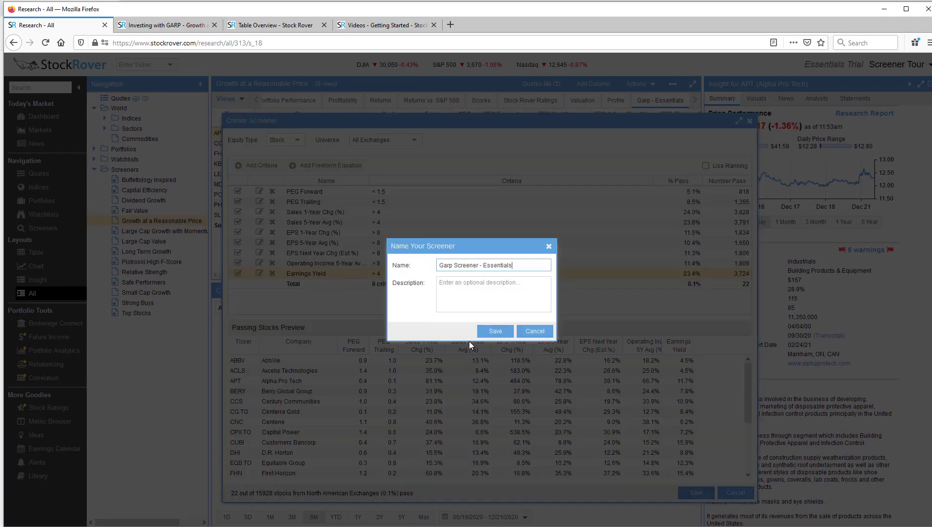
pyautogui.click(493, 331)
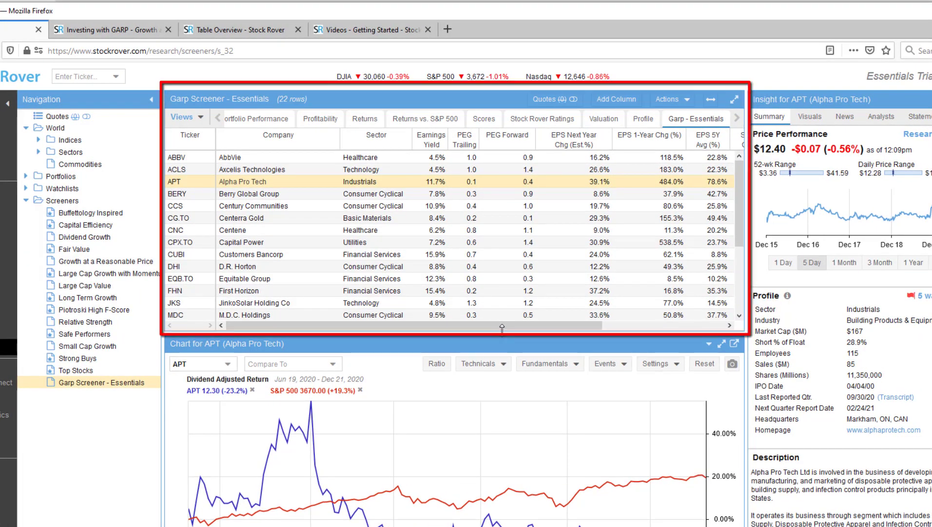
# Review the 22 results and the Views list, then show Nomad Foods' chart and profile.
pyautogui.scroll(-3, 539, 239)
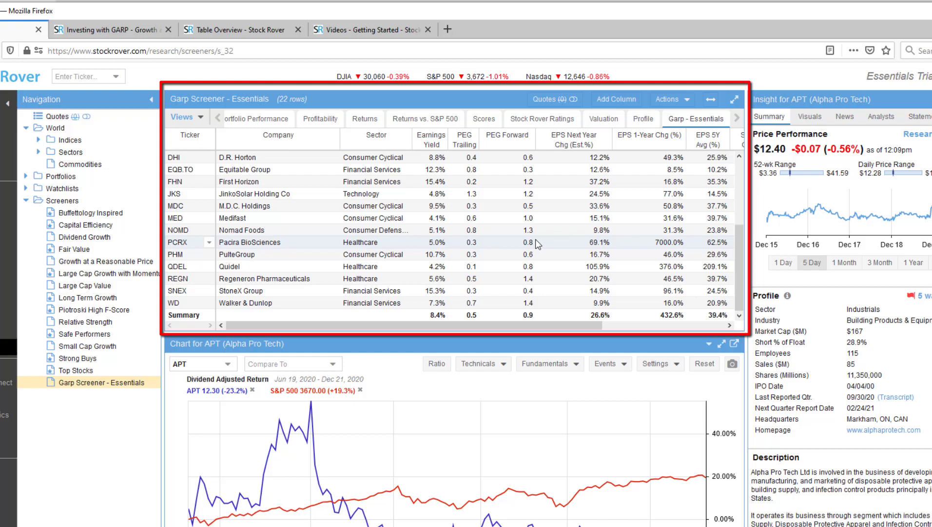
pyautogui.click(201, 119)
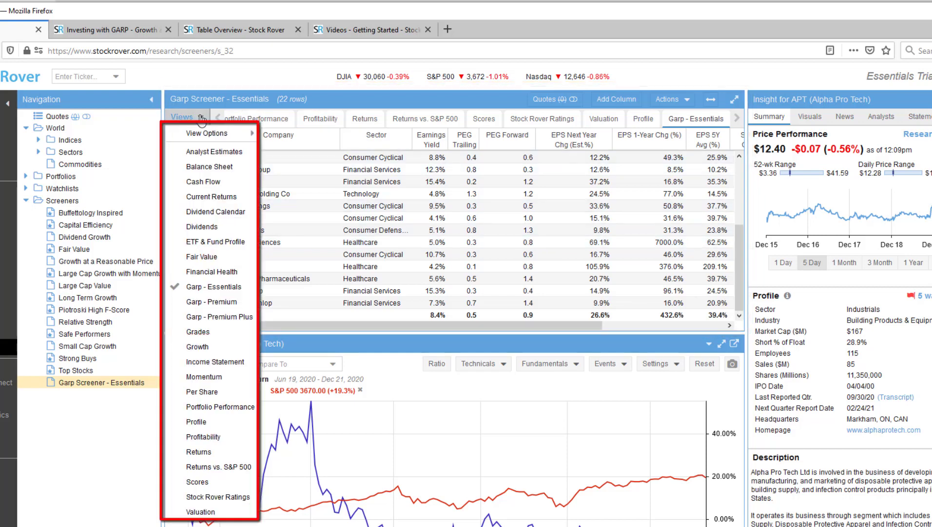
pyautogui.moveTo(251, 134)
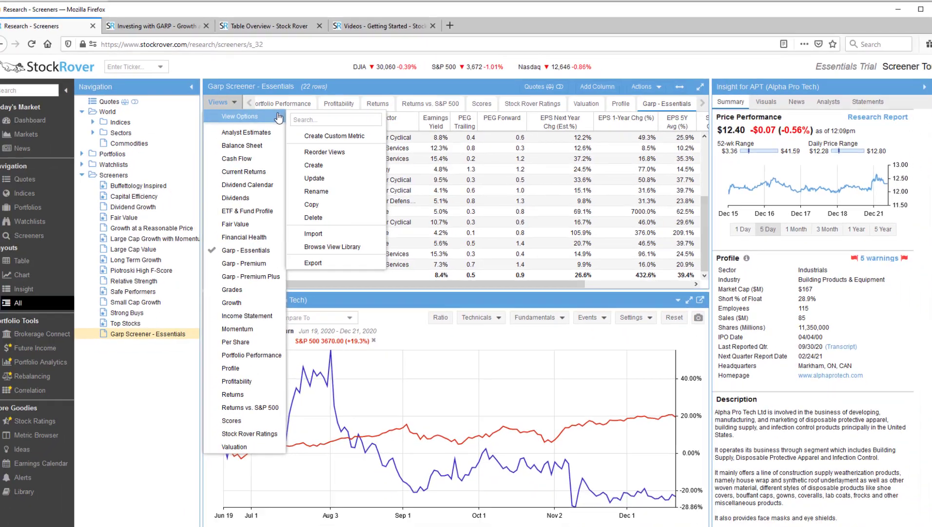
pyautogui.click(377, 368)
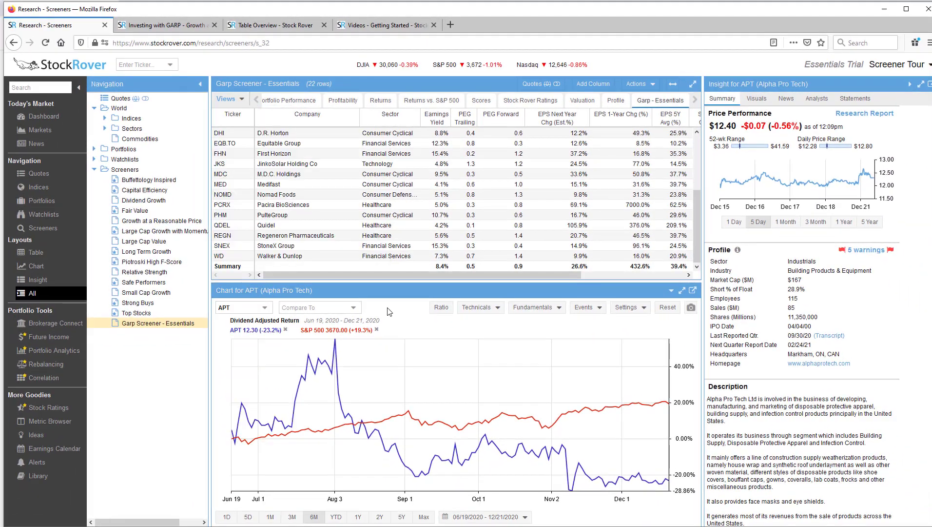
pyautogui.click(234, 195)
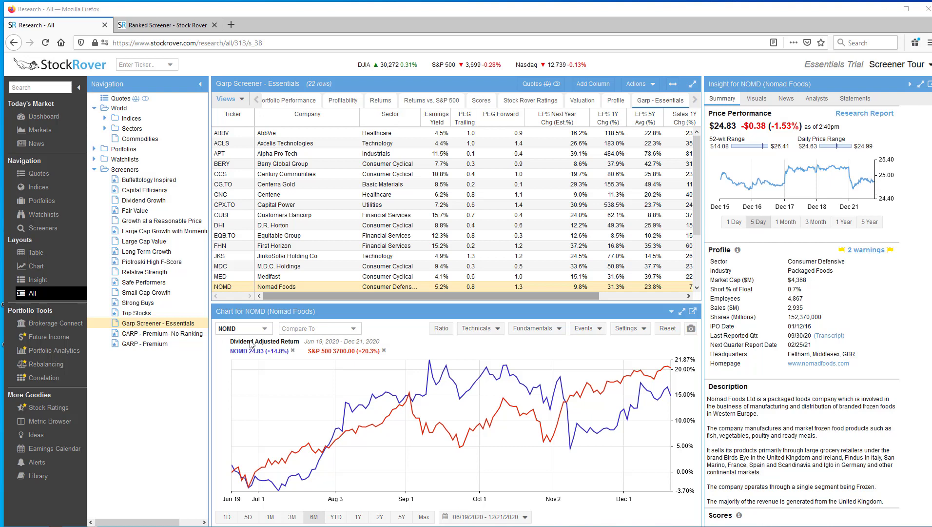
# Try adding a Sales QoQ Change > 8 criterion to Garp Screener - Essentials, then dismiss the Premium-only notice.
pyautogui.rightClick(168, 325)
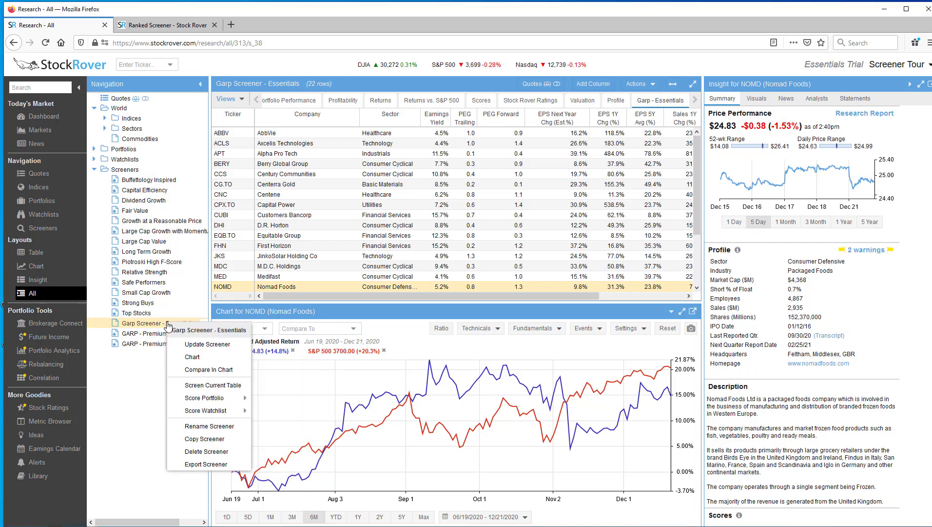
pyautogui.click(185, 344)
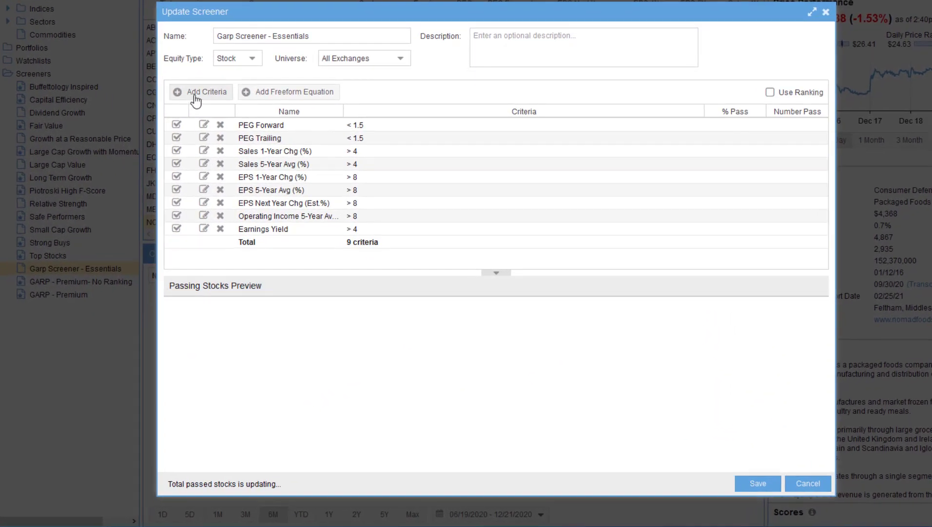
pyautogui.click(195, 99)
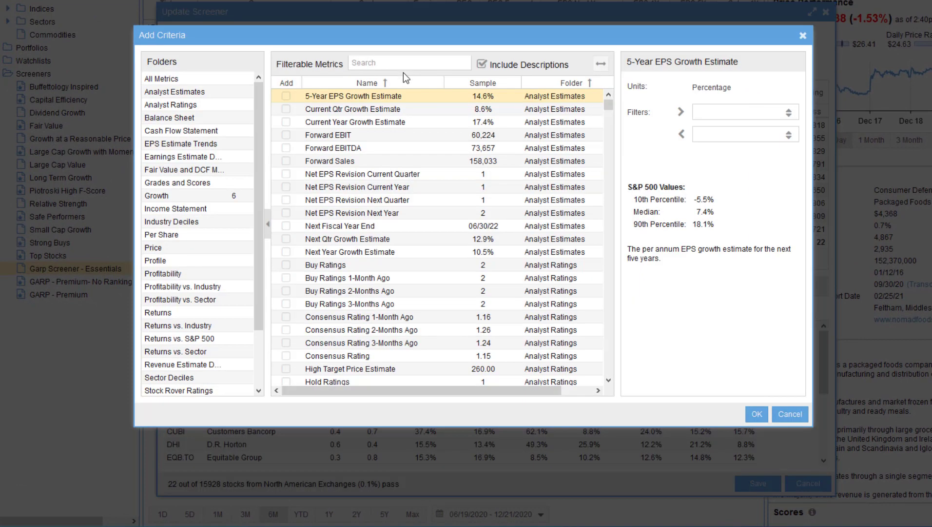
pyautogui.click(390, 59)
pyautogui.write('qOq')
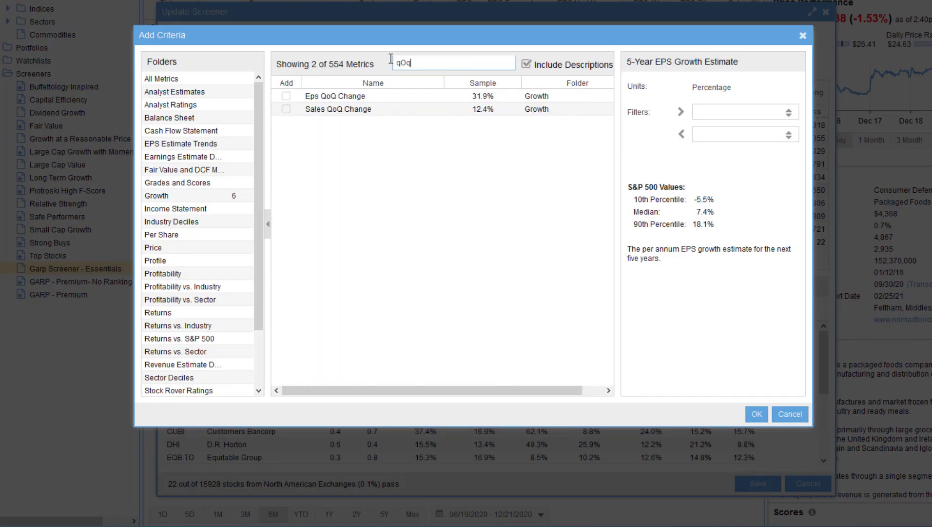
pyautogui.click(290, 113)
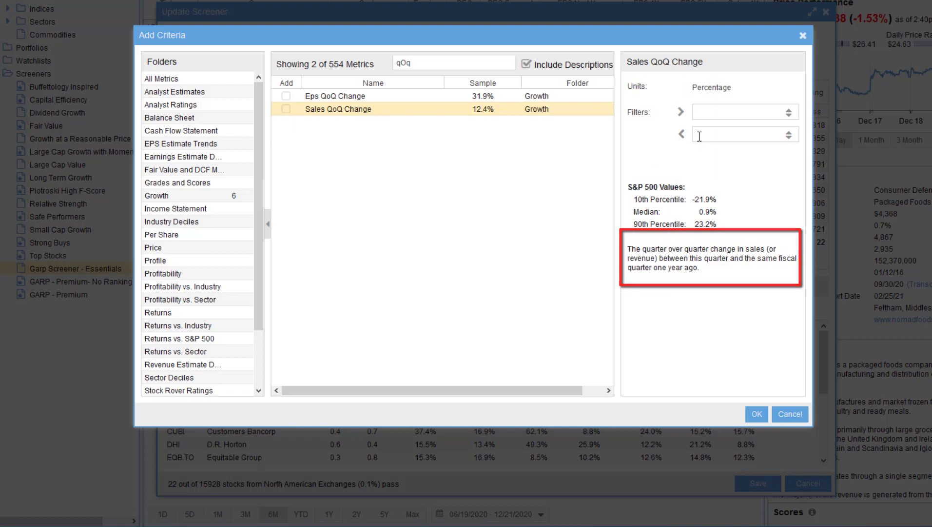
pyautogui.click(705, 113)
pyautogui.write('8')
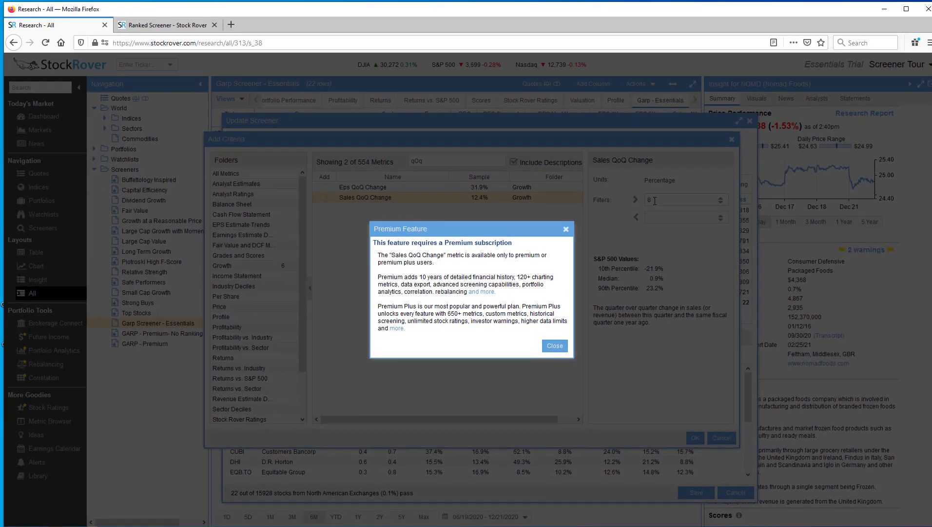
pyautogui.click(555, 345)
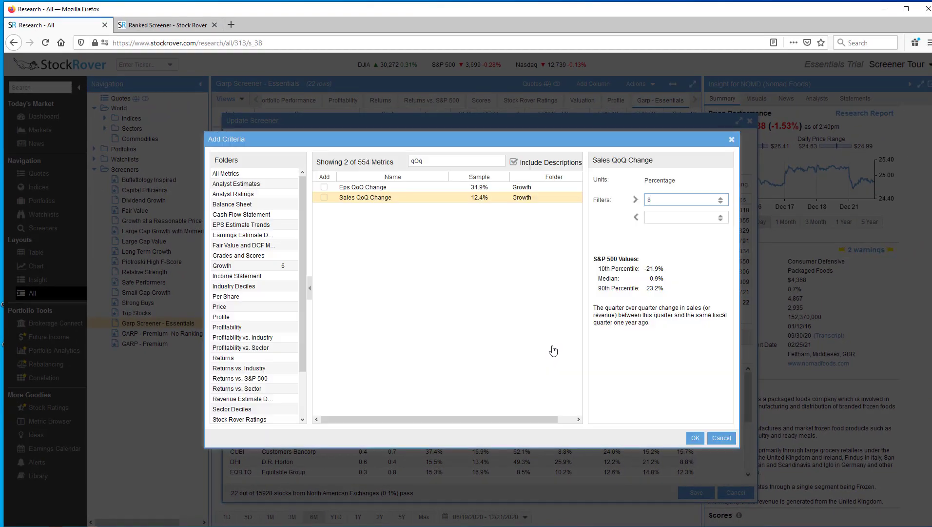
# Close the screener dialogs unsaved and switch the account trial to Premium.
pyautogui.click(722, 437)
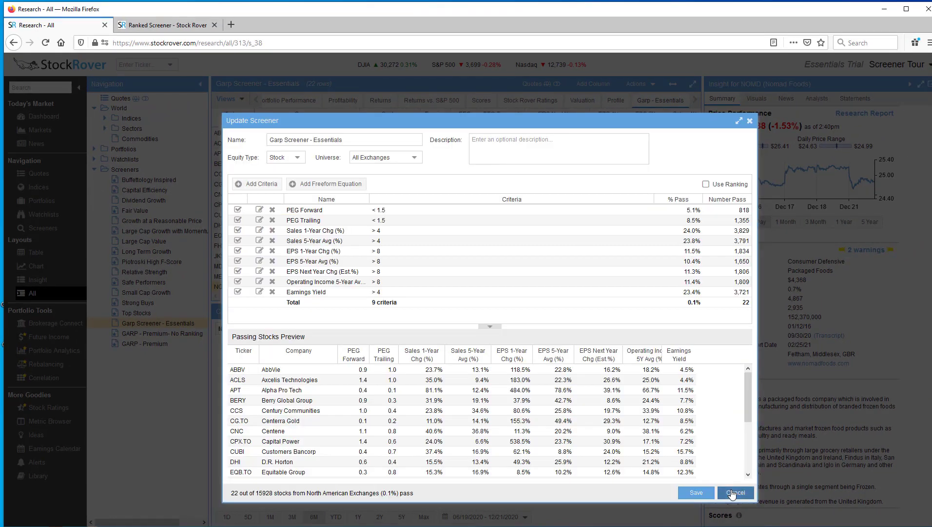
pyautogui.click(736, 493)
pyautogui.click(928, 64)
pyautogui.click(906, 136)
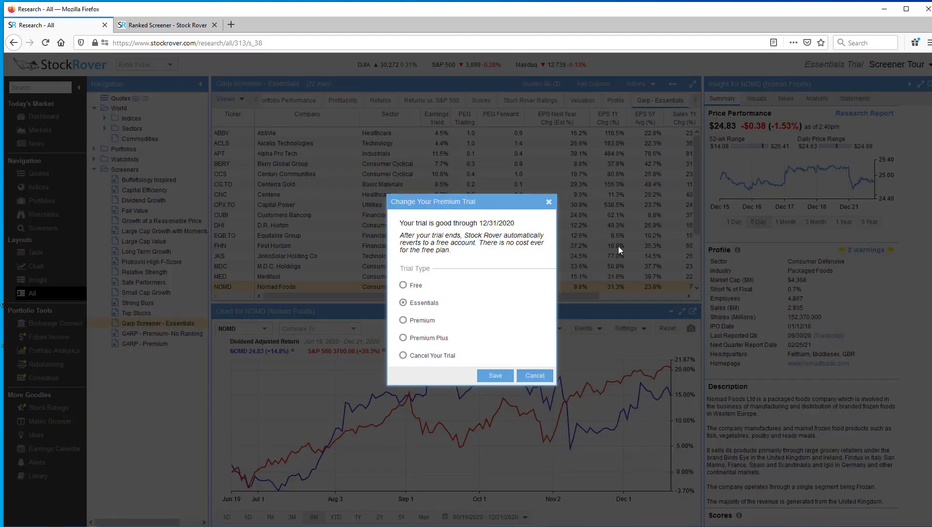
pyautogui.click(417, 320)
pyautogui.click(492, 383)
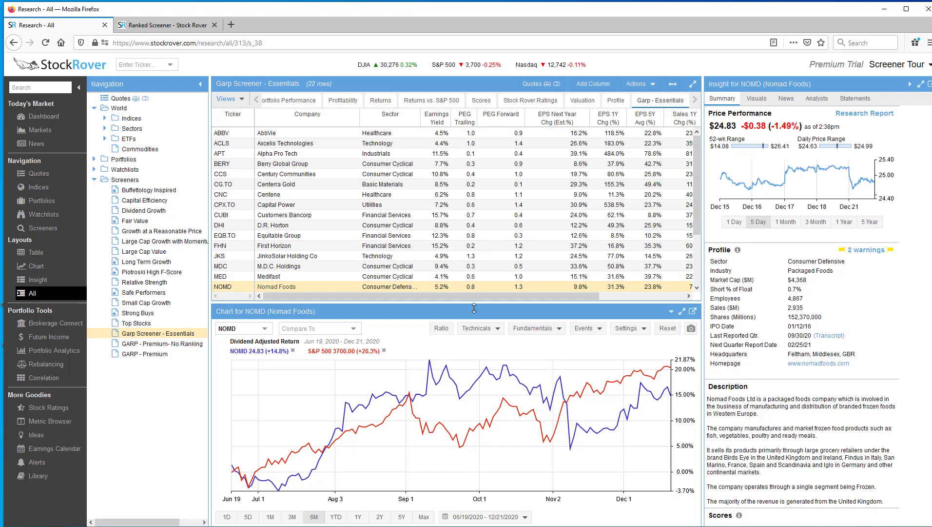
# In table layout, open GARP - Premium- No Ranking results with the Garp - Premium column view.
pyautogui.click(36, 252)
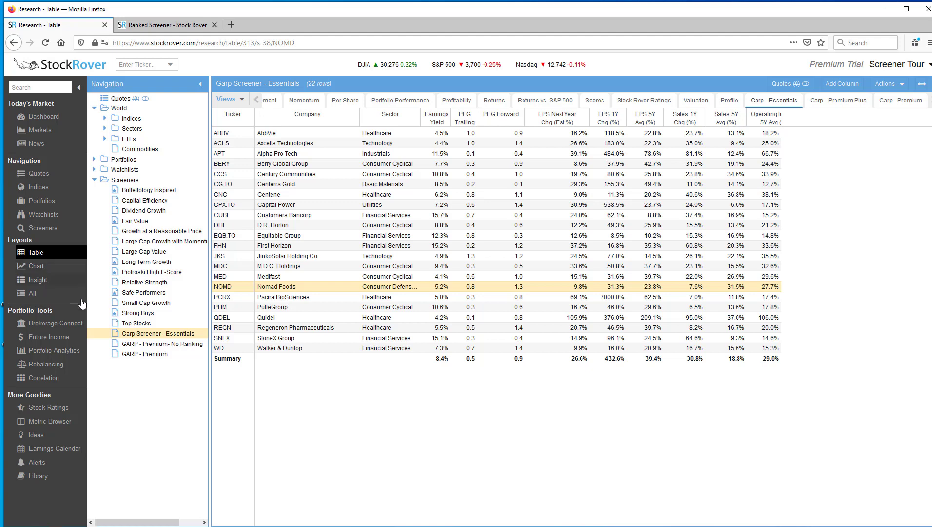
pyautogui.moveTo(128, 345)
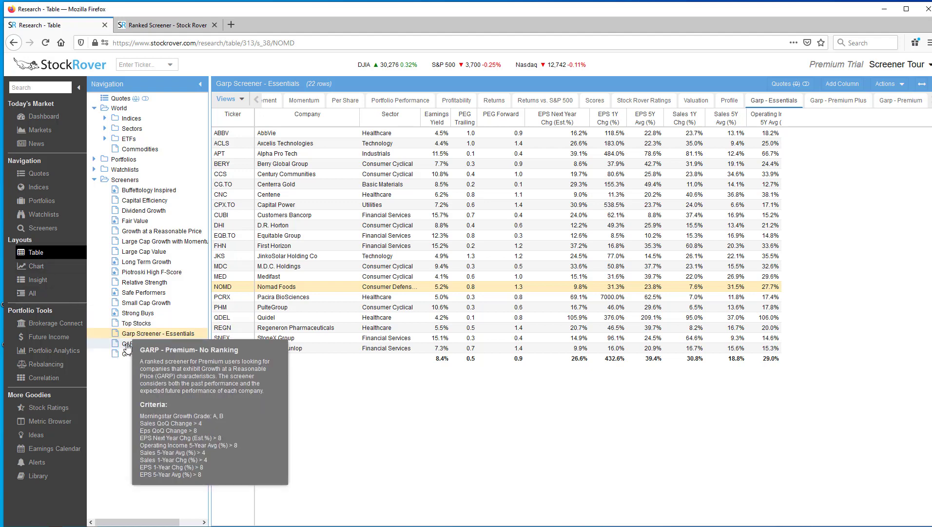
pyautogui.click(128, 345)
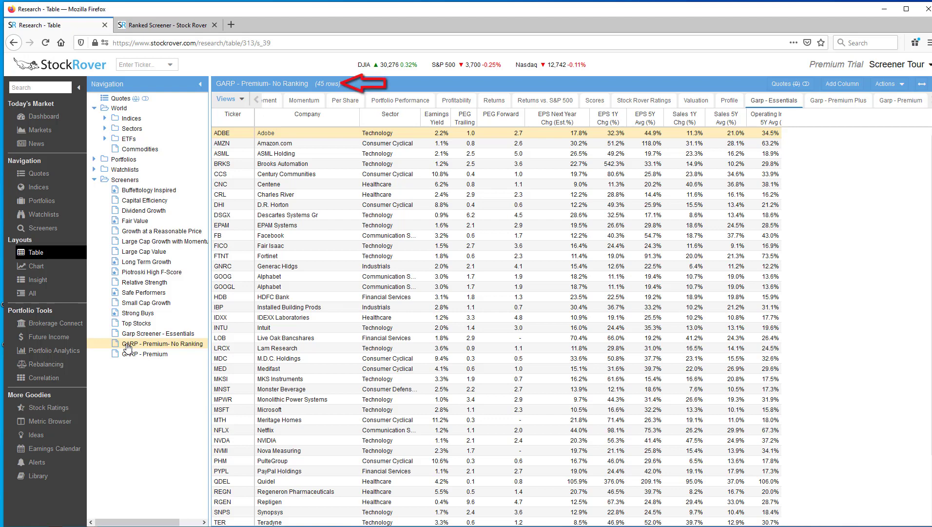
pyautogui.click(239, 99)
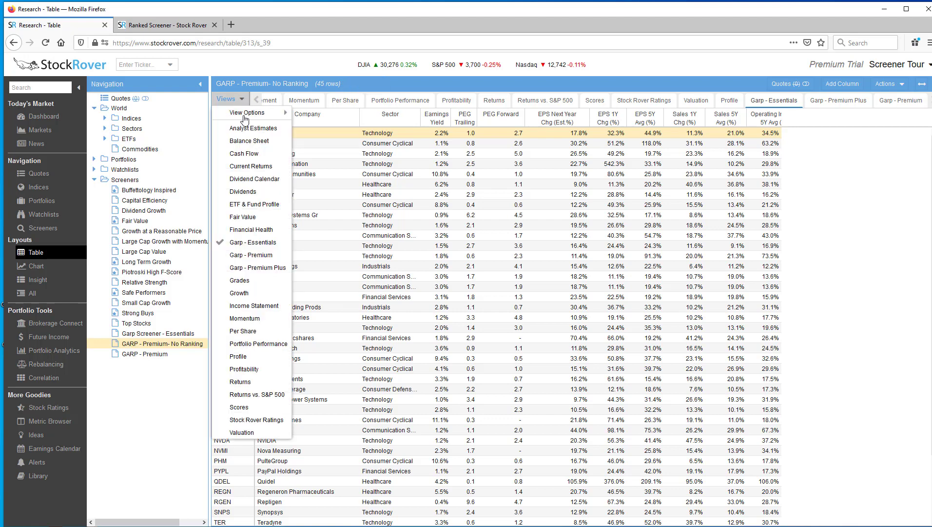
pyautogui.click(248, 256)
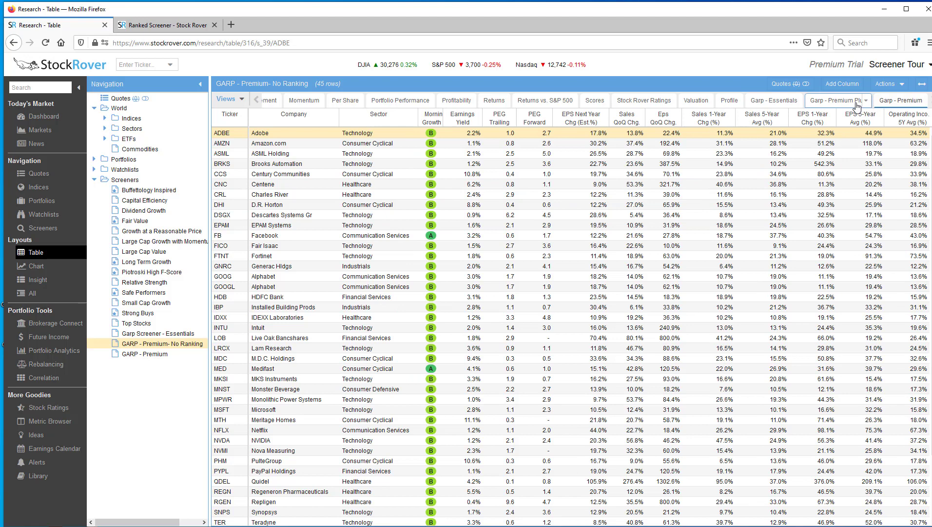
pyautogui.rightClick(142, 346)
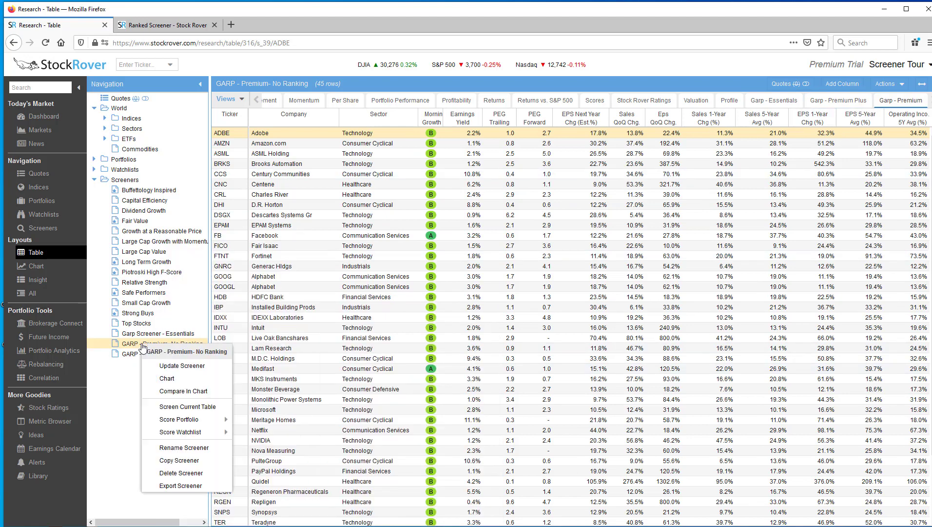
pyautogui.click(170, 368)
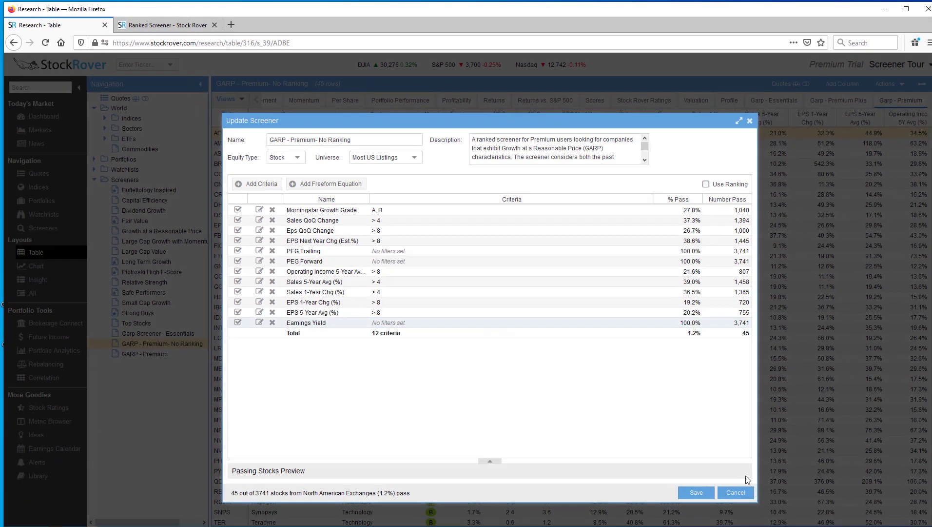
pyautogui.click(745, 493)
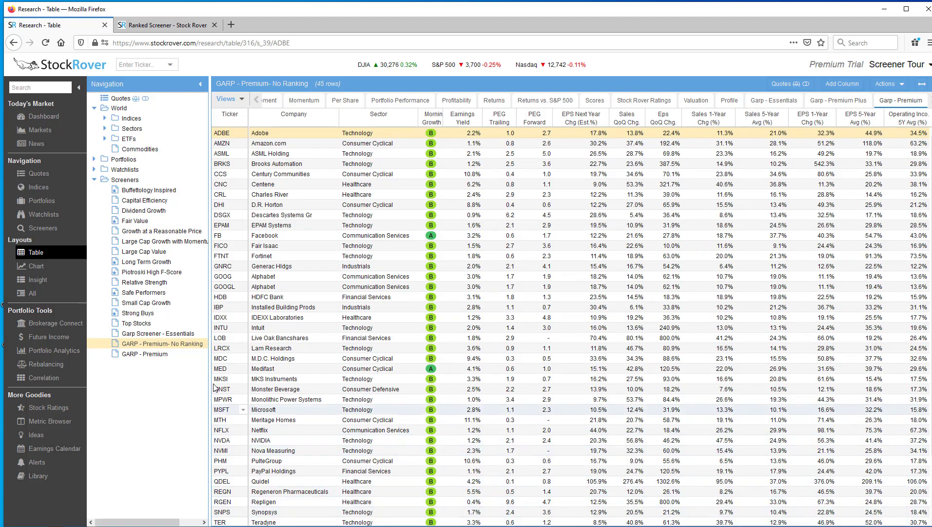
# Enable ranking on the No Ranking screener and give Sales QoQ Change a 5% weight.
pyautogui.rightClick(167, 345)
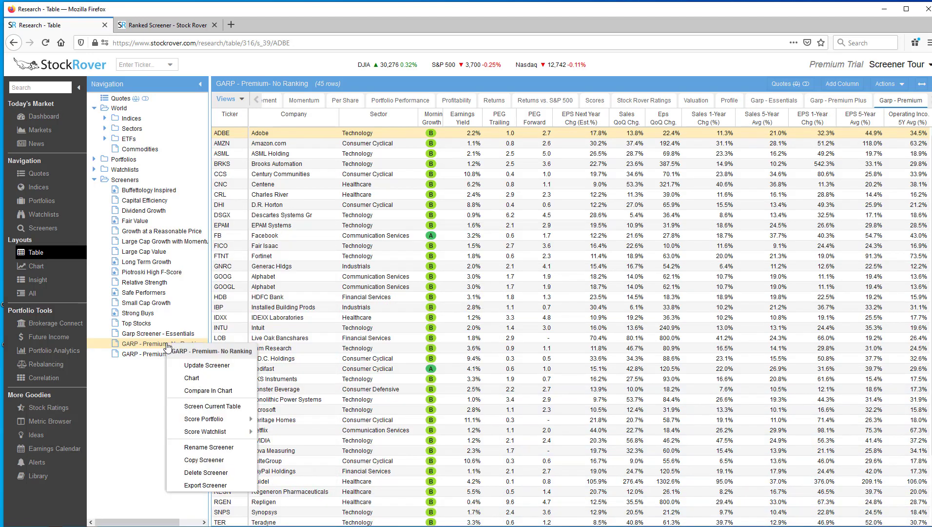
pyautogui.click(198, 365)
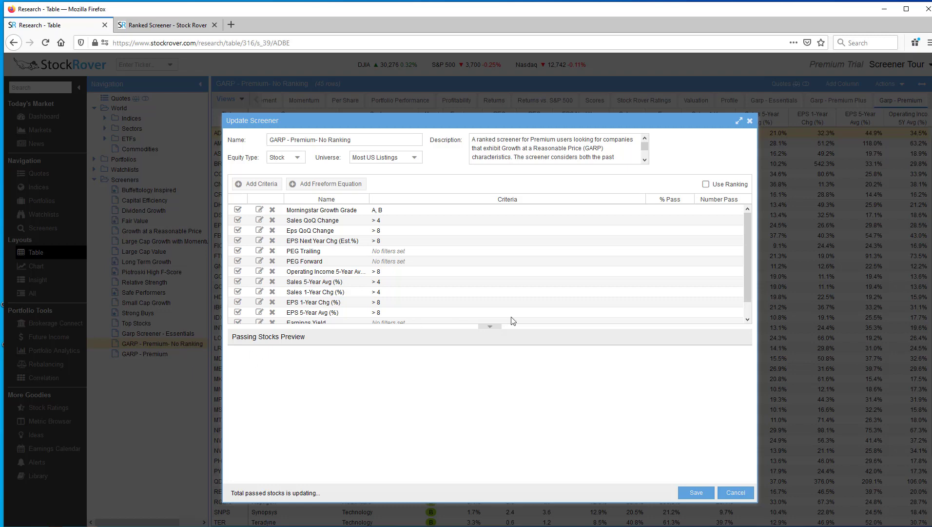
pyautogui.click(706, 184)
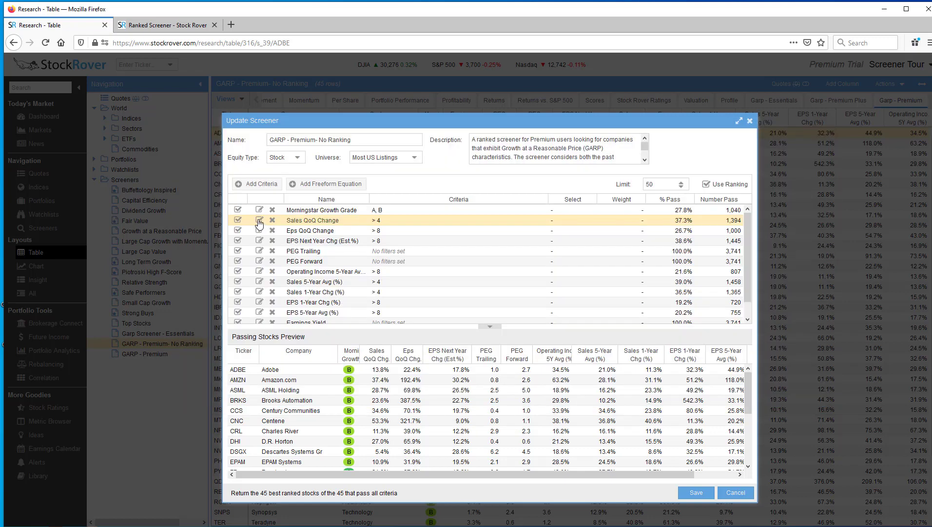
pyautogui.click(259, 221)
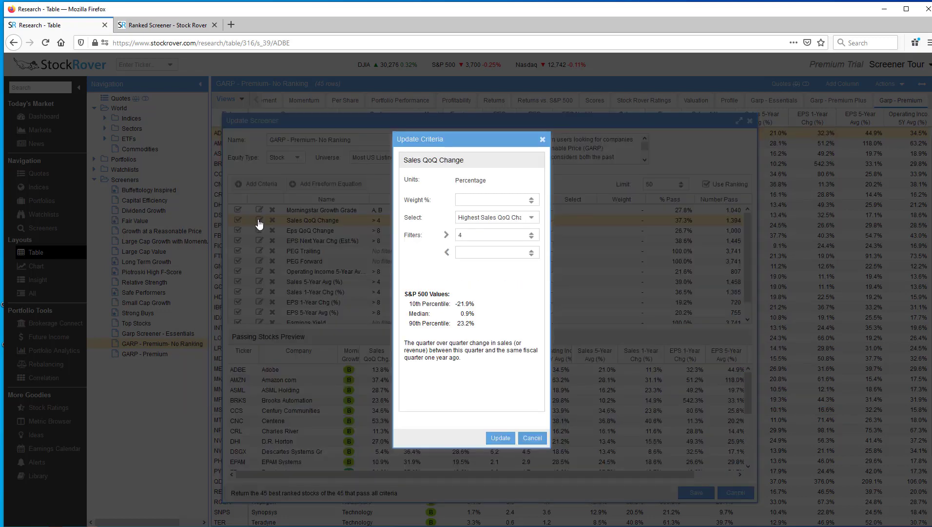
pyautogui.click(467, 198)
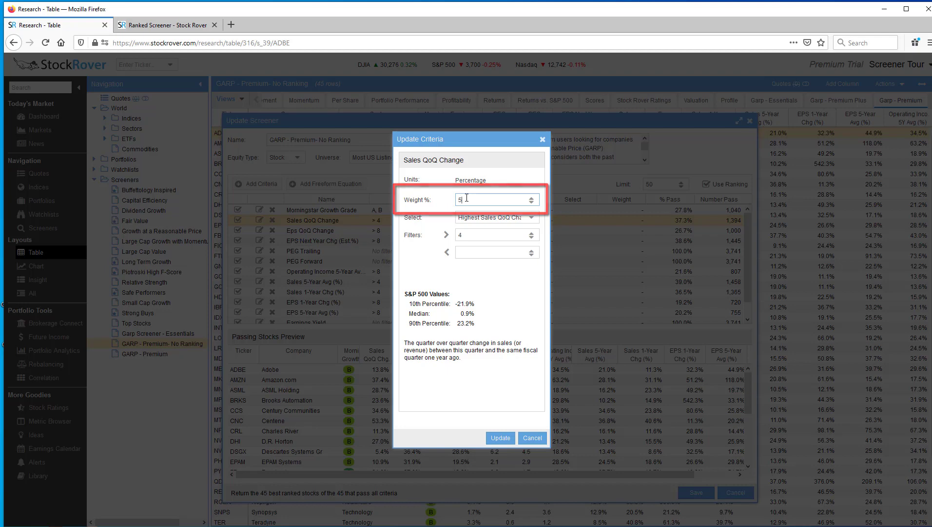
pyautogui.click(500, 437)
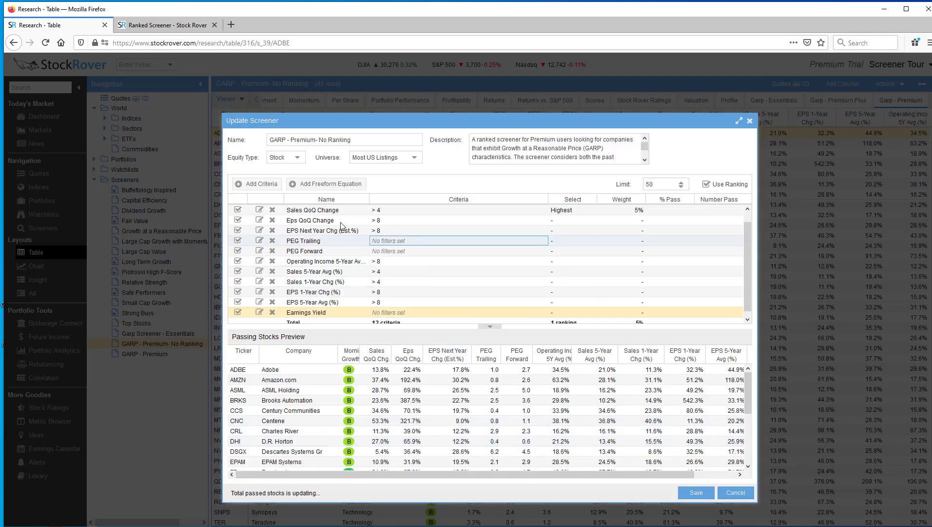
# Give Eps QoQ Change a 5% ranking weight as well.
pyautogui.click(316, 222)
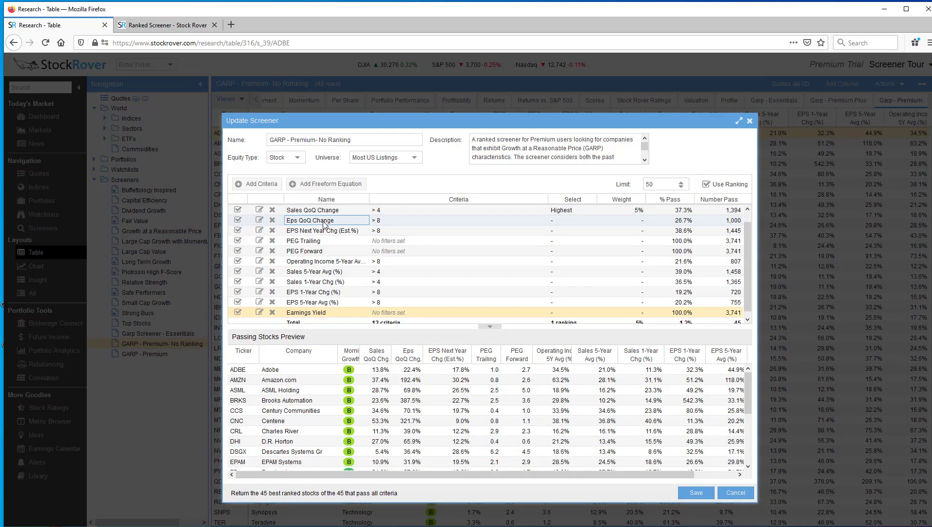
pyautogui.click(259, 219)
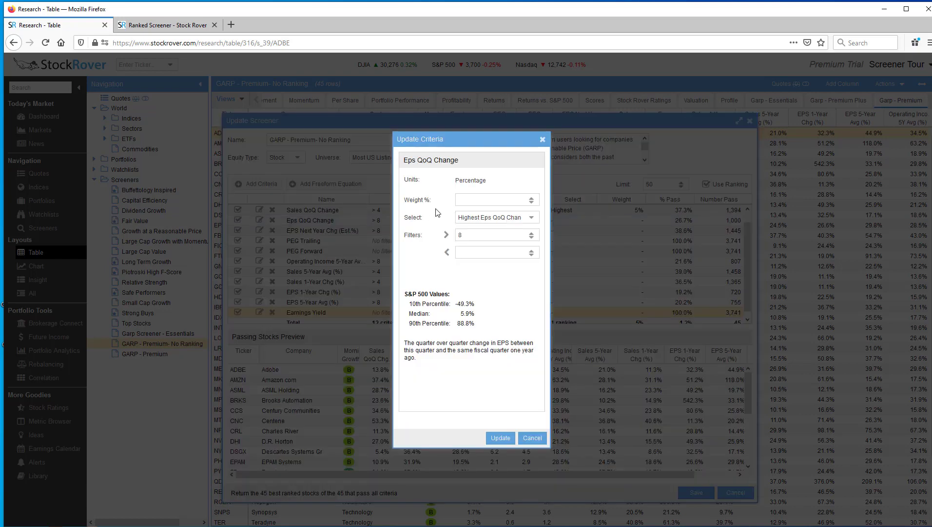
pyautogui.click(460, 201)
pyautogui.write('5')
pyautogui.click(500, 438)
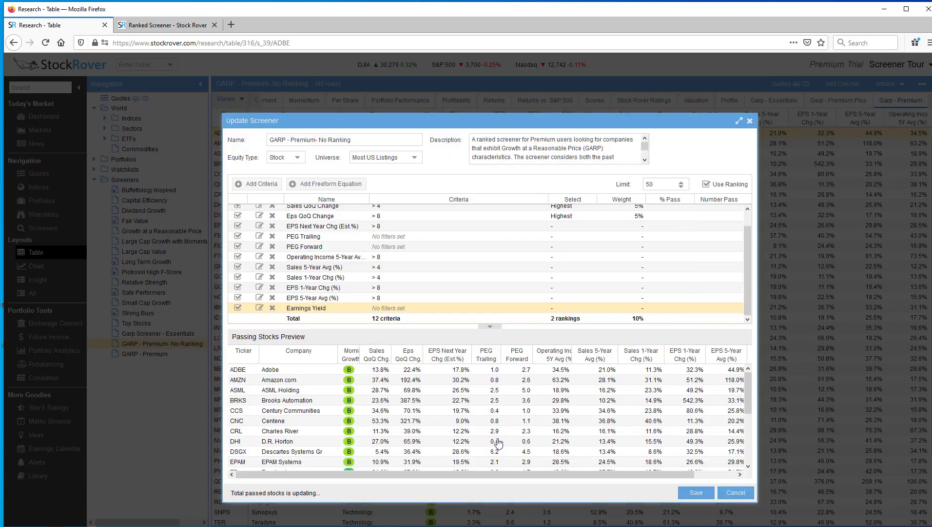
# Discard the No Ranking edits and open the GARP - Premium screener's settings.
pyautogui.click(735, 493)
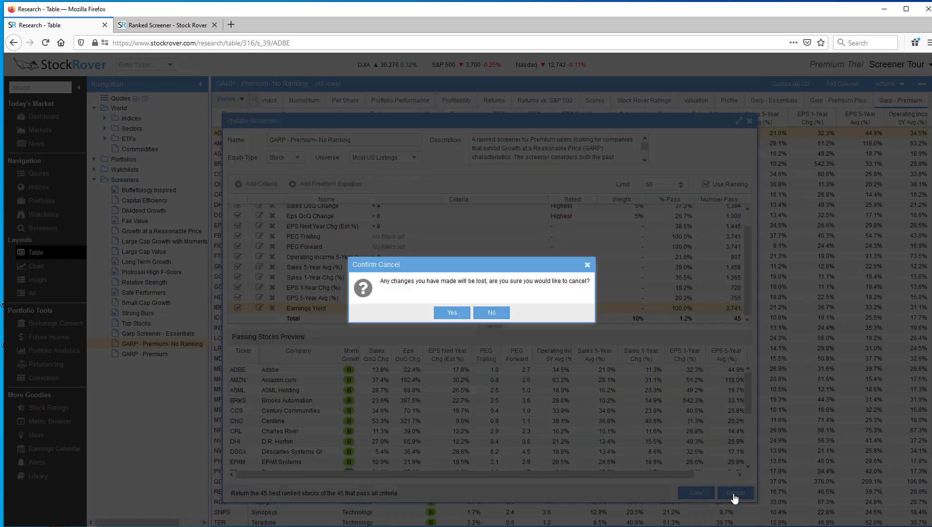
pyautogui.click(452, 313)
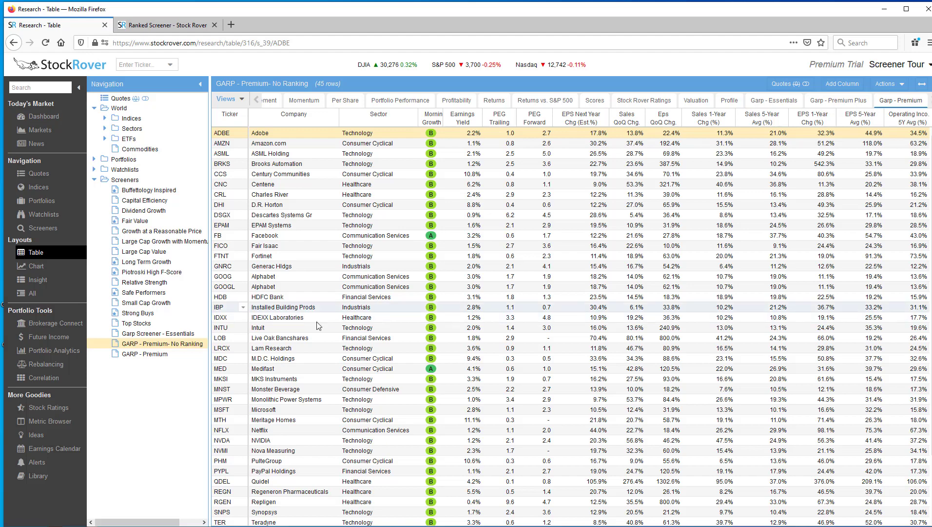
pyautogui.rightClick(155, 359)
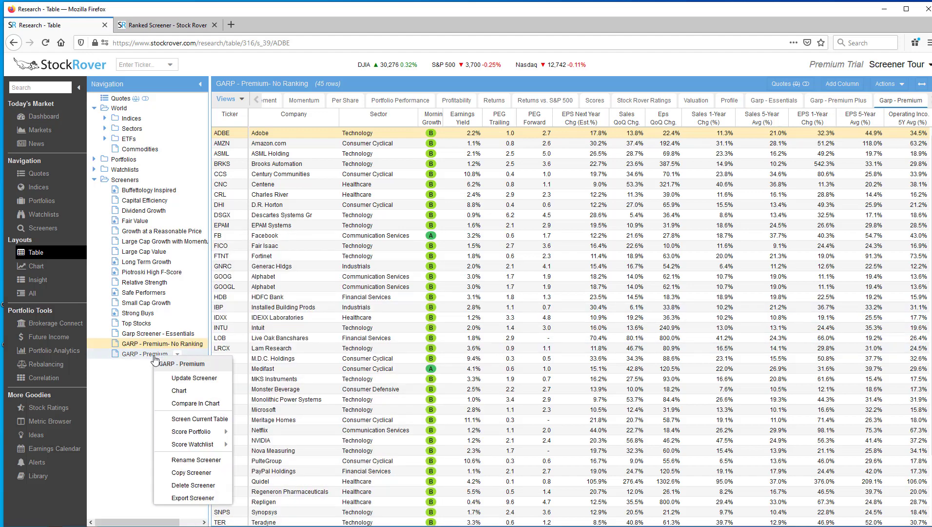
pyautogui.click(186, 379)
pyautogui.scroll(-1, 747, 296)
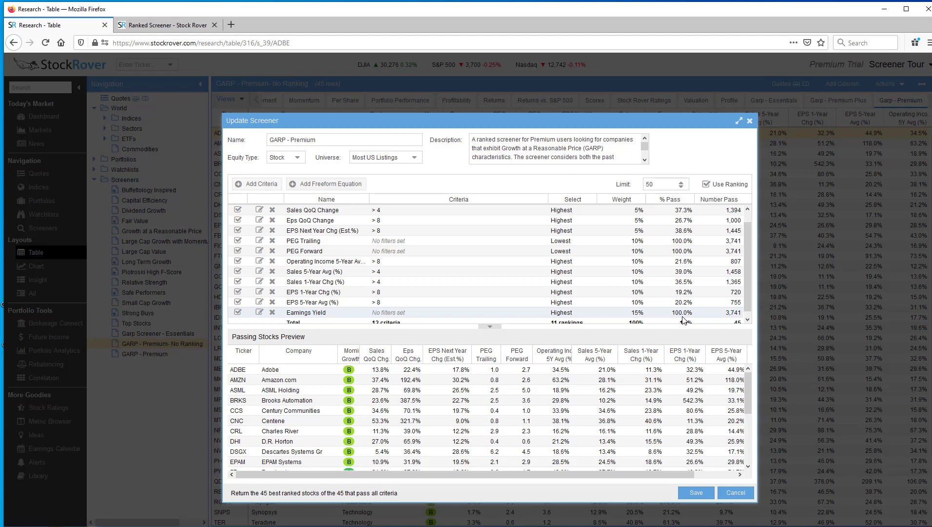
# Consult the Ranked Screener help, then change the result limit from 50 to 25.
pyautogui.click(186, 26)
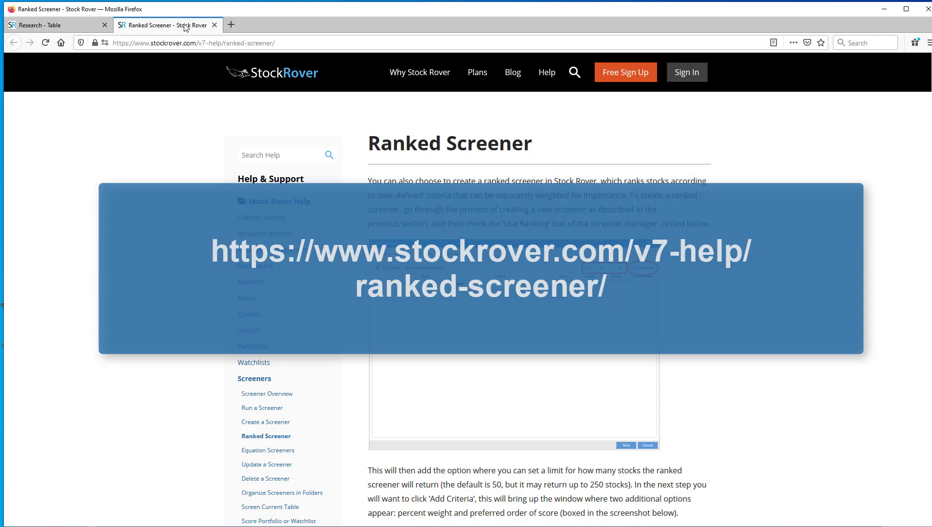
pyautogui.click(71, 27)
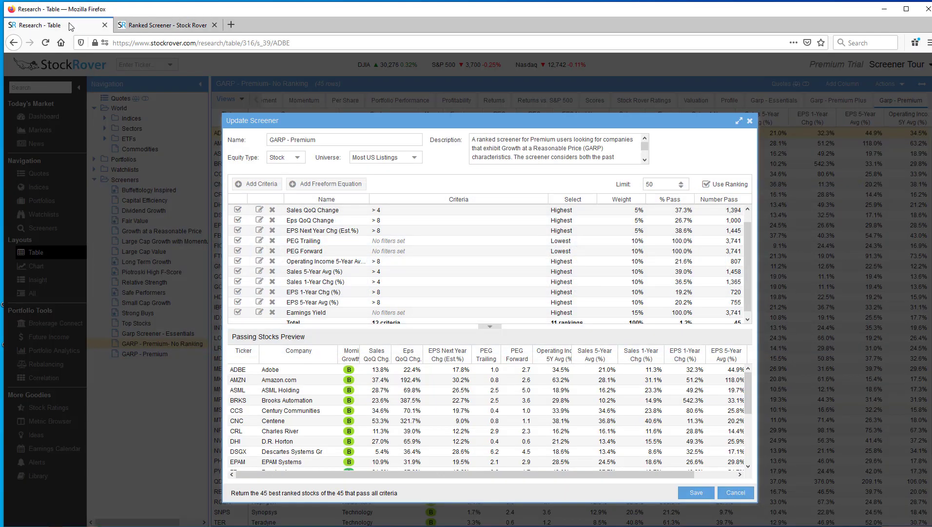
pyautogui.doubleClick(652, 184)
pyautogui.write('25')
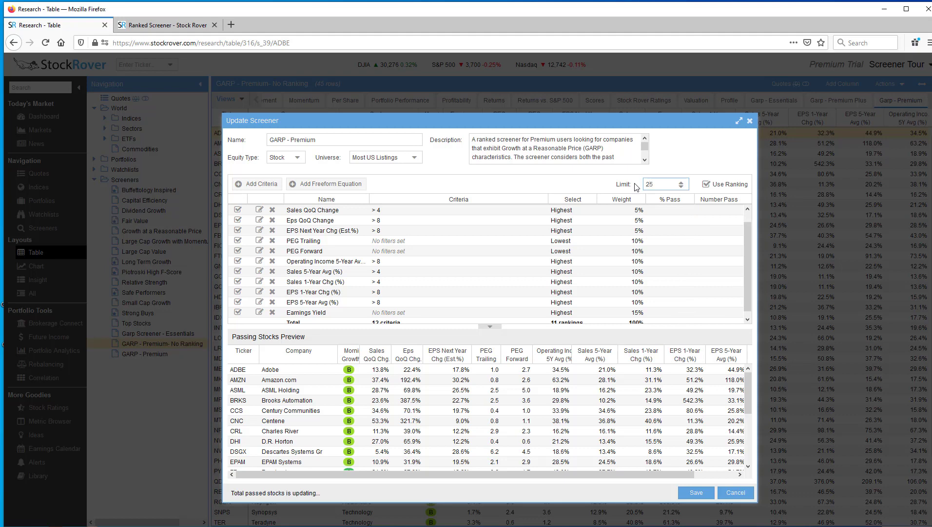
# Save the GARP - Premium update and sort the results ascending by the Rank column.
pyautogui.click(692, 493)
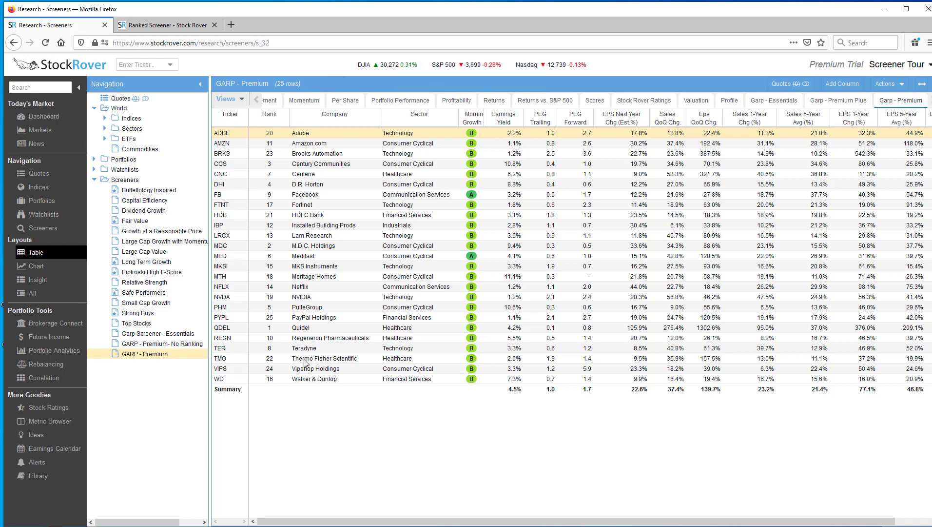
pyautogui.click(264, 121)
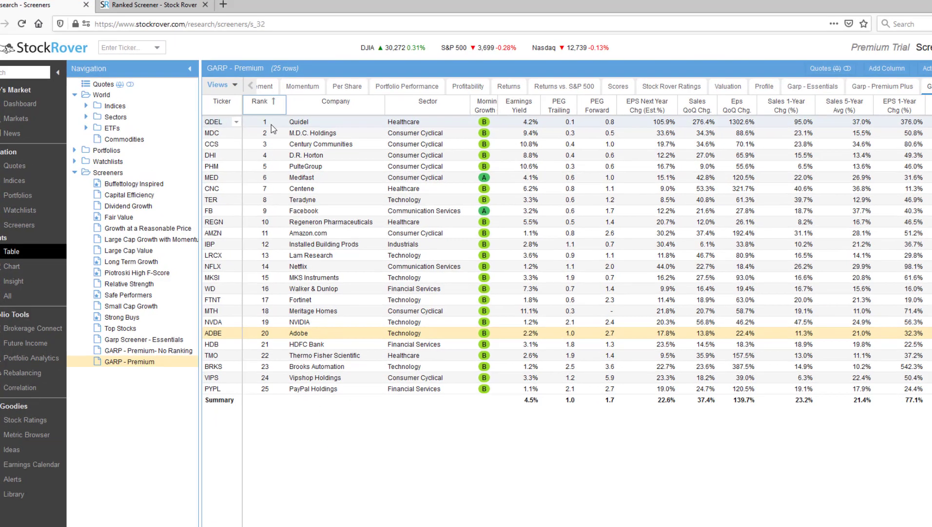
pyautogui.moveTo(271, 135)
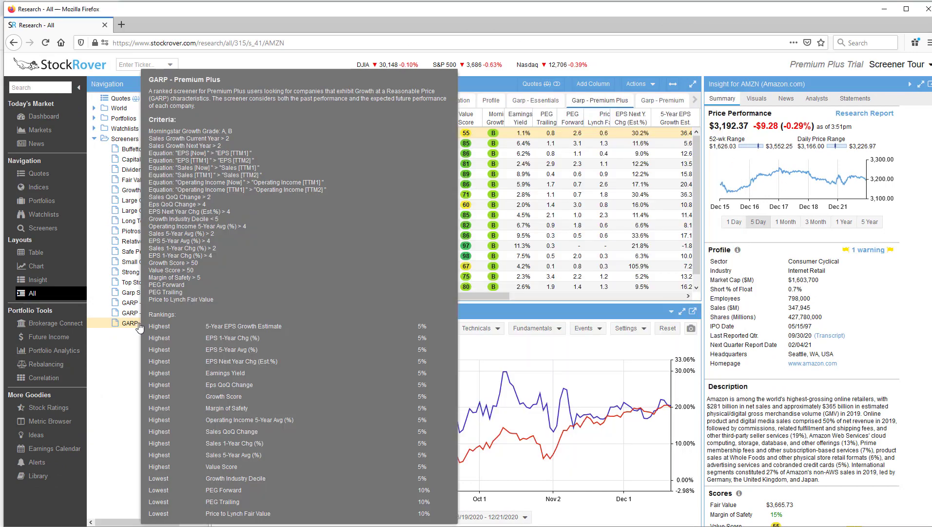
# Open Update Screener for GARP - Premium Plus from its Navigation tree context menu.
pyautogui.rightClick(140, 323)
pyautogui.click(163, 347)
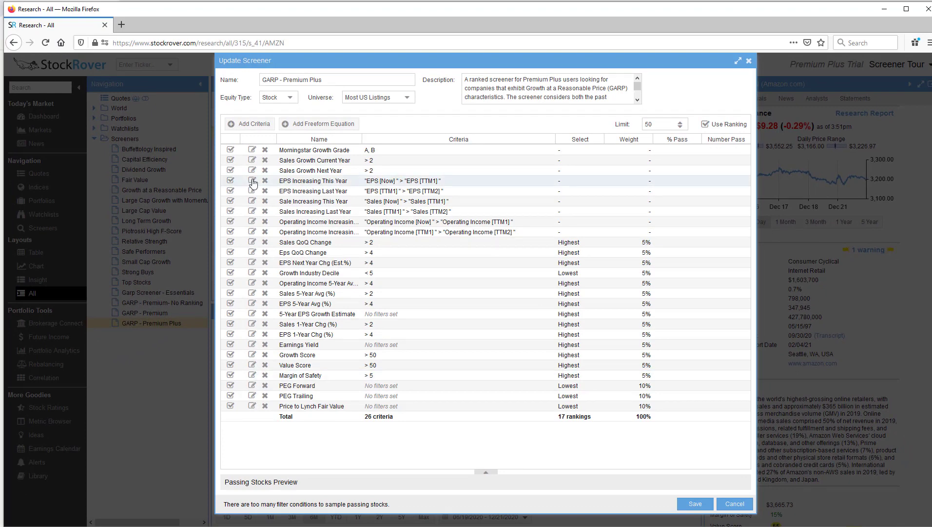
# Clear the EPS Increasing This Year equation and insert current EPS as its first term.
pyautogui.click(252, 181)
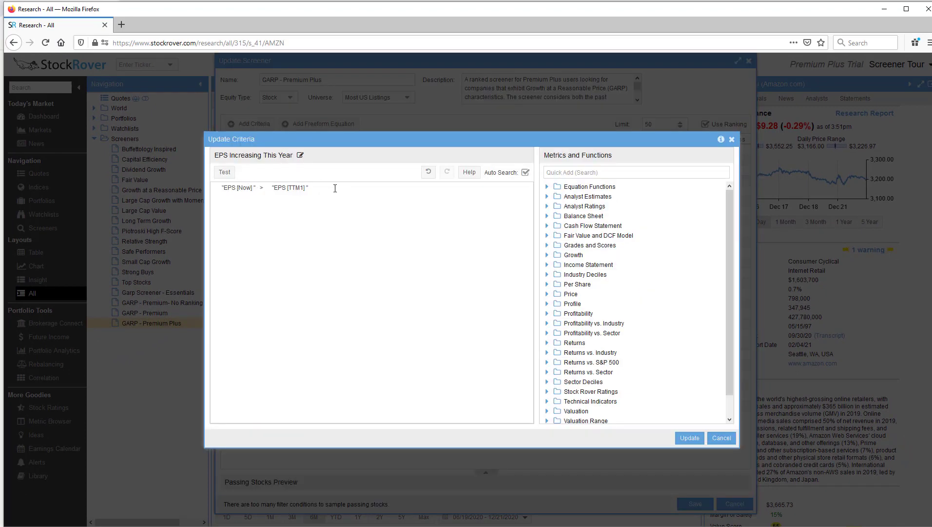
pyautogui.moveTo(326, 190); pyautogui.dragTo(214, 186)
pyautogui.press('BackSpace')
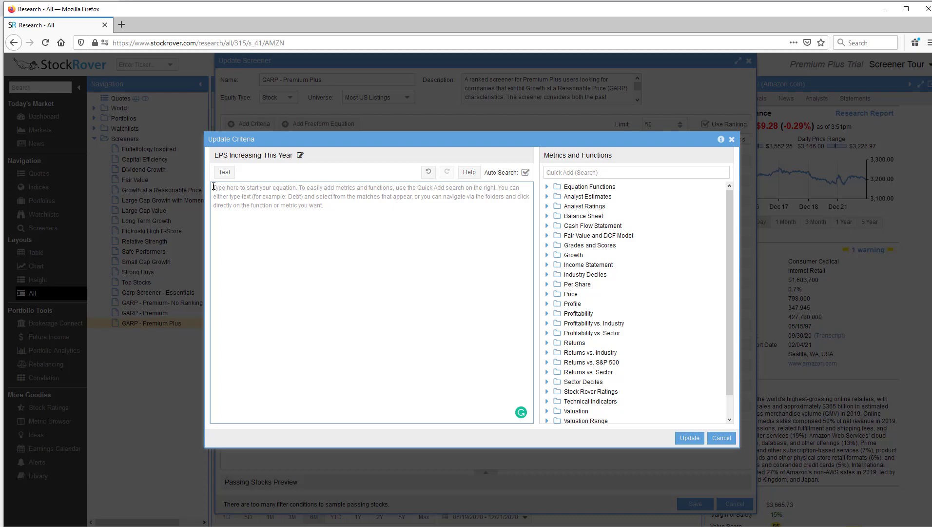
pyautogui.click(582, 173)
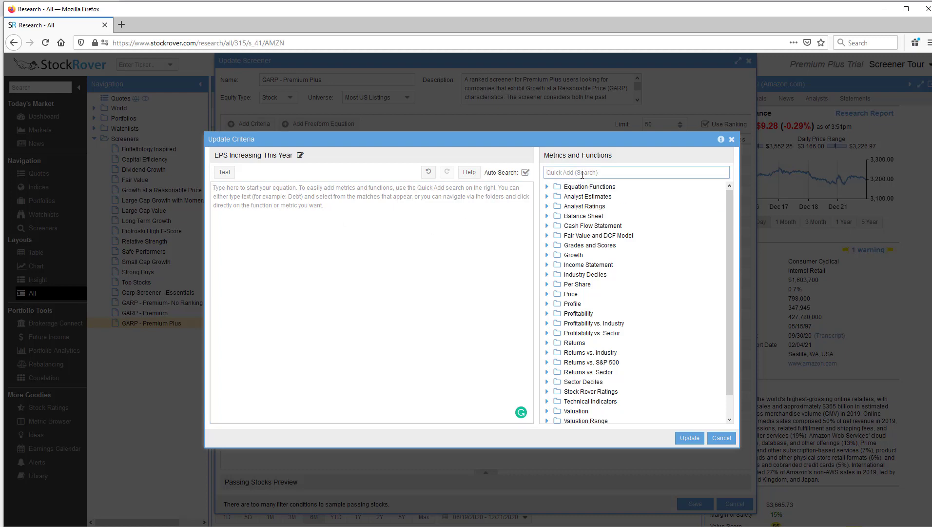
pyautogui.write('EPS')
pyautogui.click(576, 196)
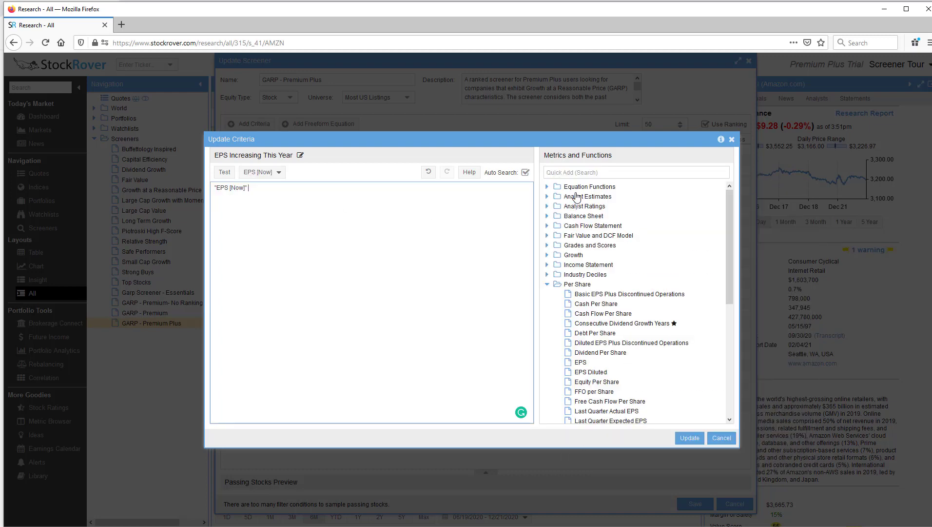
pyautogui.click(280, 173)
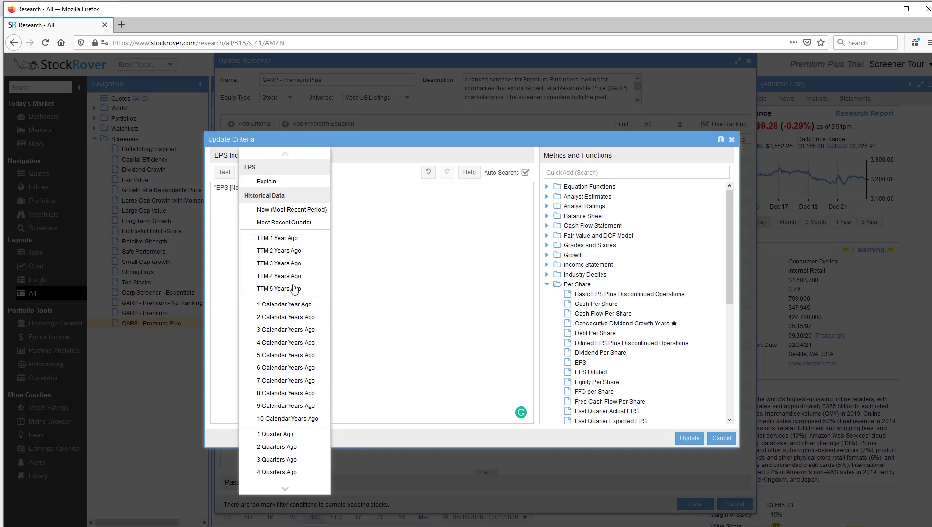
pyautogui.scroll(-3, 293, 312)
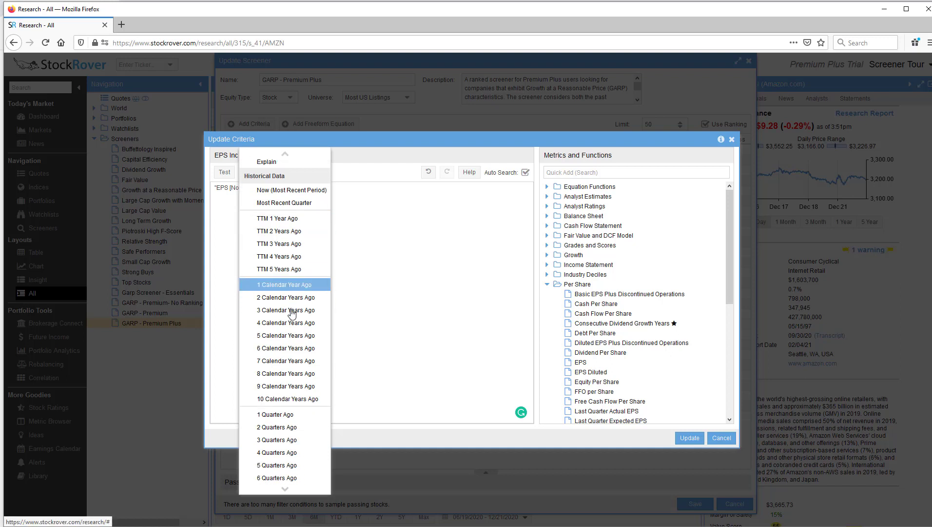
pyautogui.scroll(-3, 293, 313)
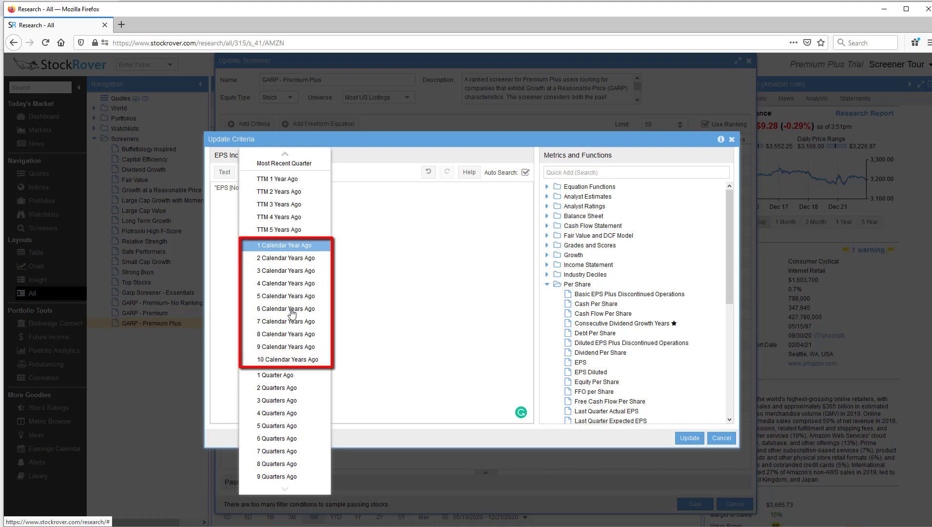
pyautogui.click(388, 257)
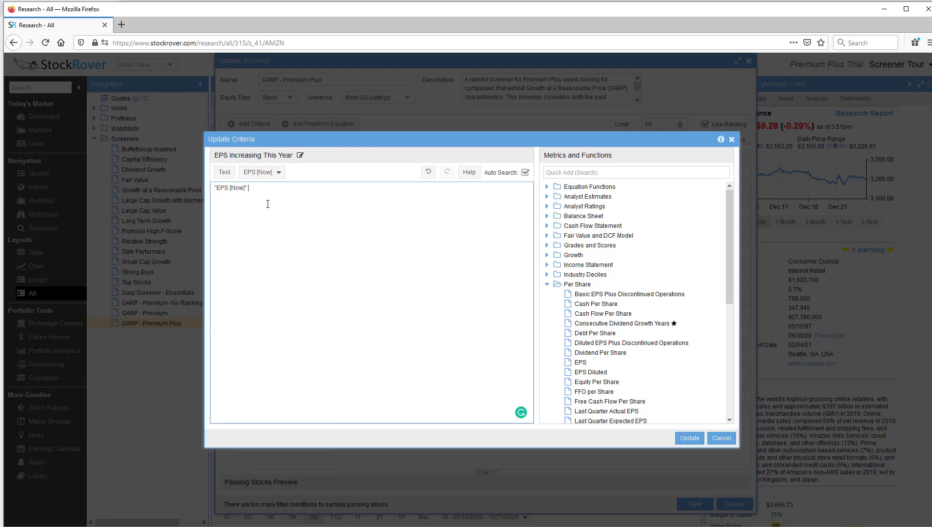
# Complete the equation as "EPS [Now]" > "EPS [TTM1]" and apply it to the criterion.
pyautogui.write('>')
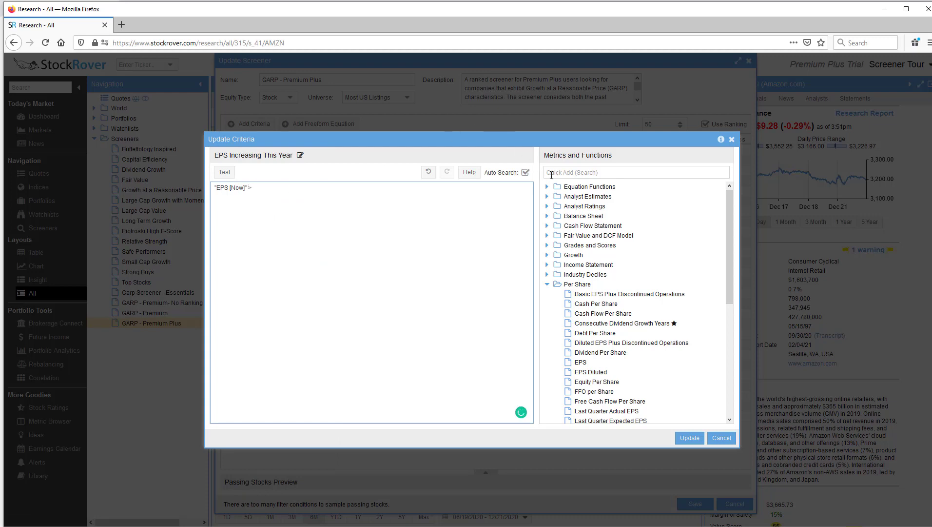
pyautogui.click(556, 173)
pyautogui.write('EPS')
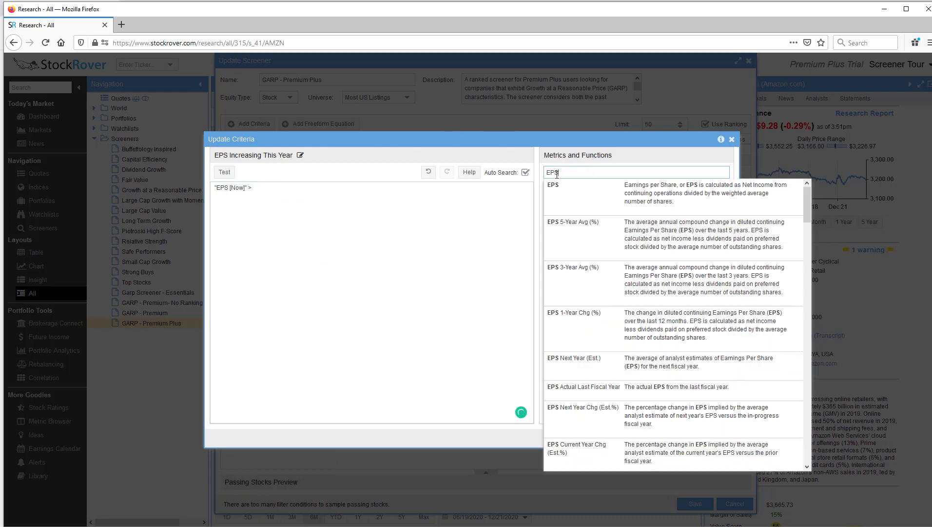
pyautogui.click(557, 191)
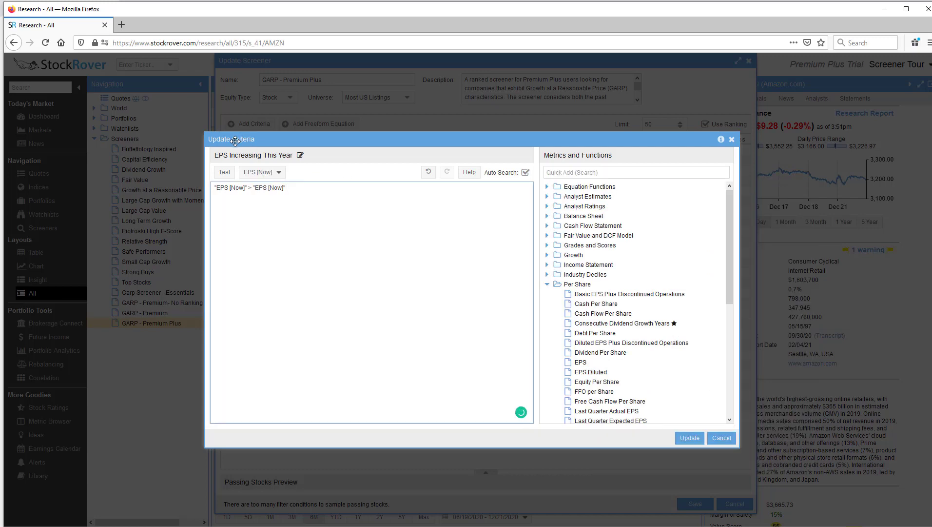
pyautogui.click(281, 175)
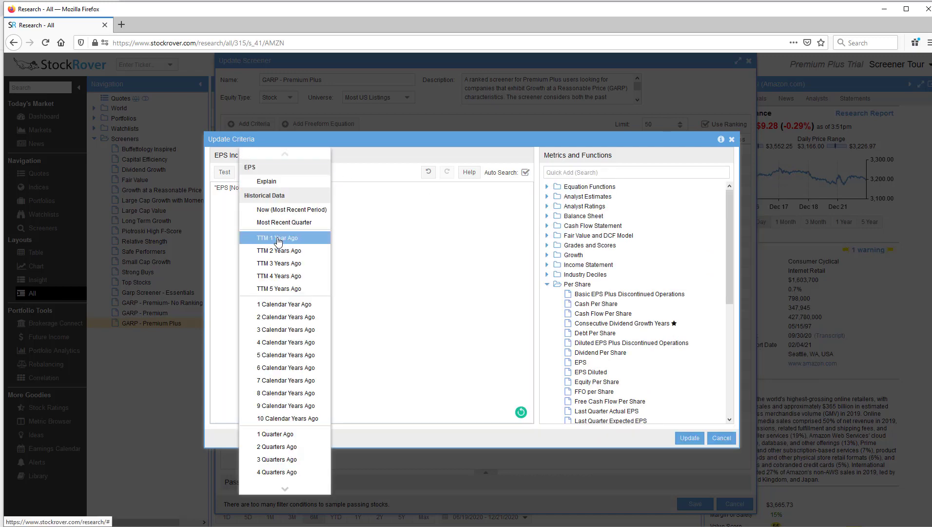
pyautogui.click(277, 238)
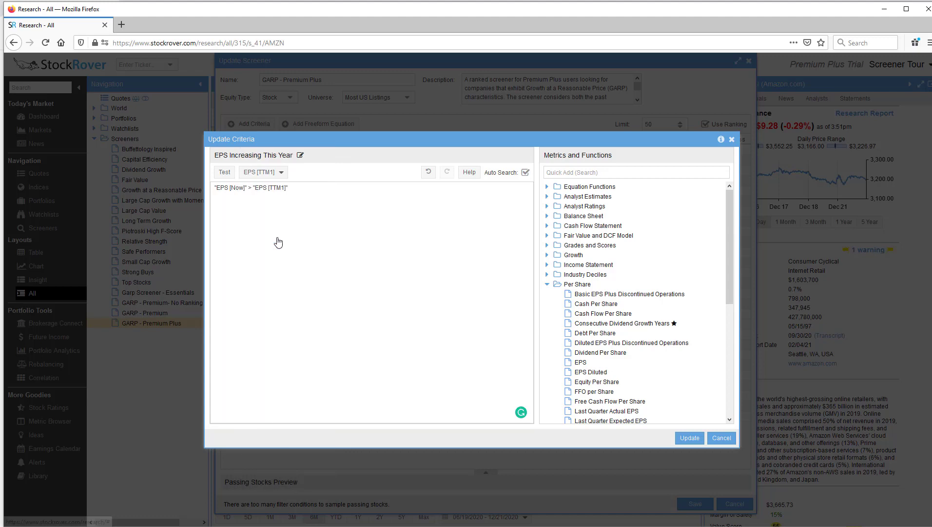
pyautogui.click(688, 438)
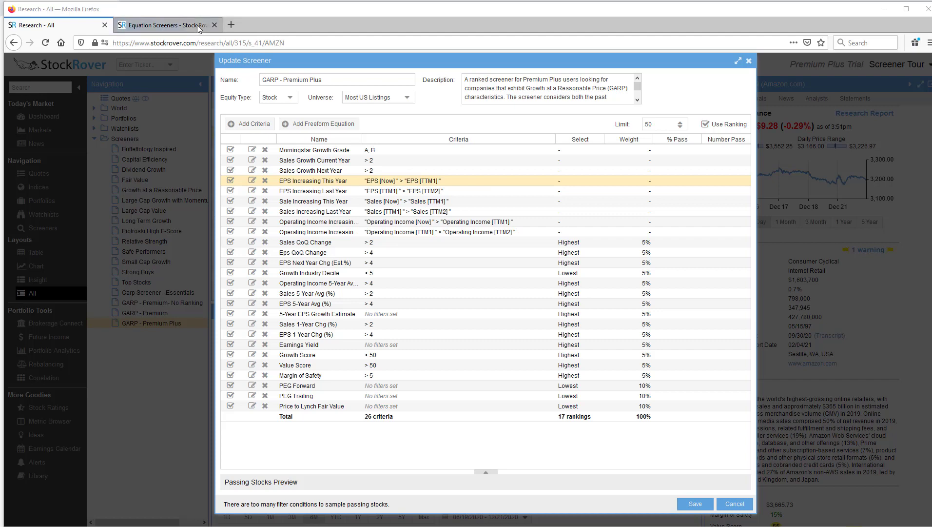
pyautogui.click(198, 27)
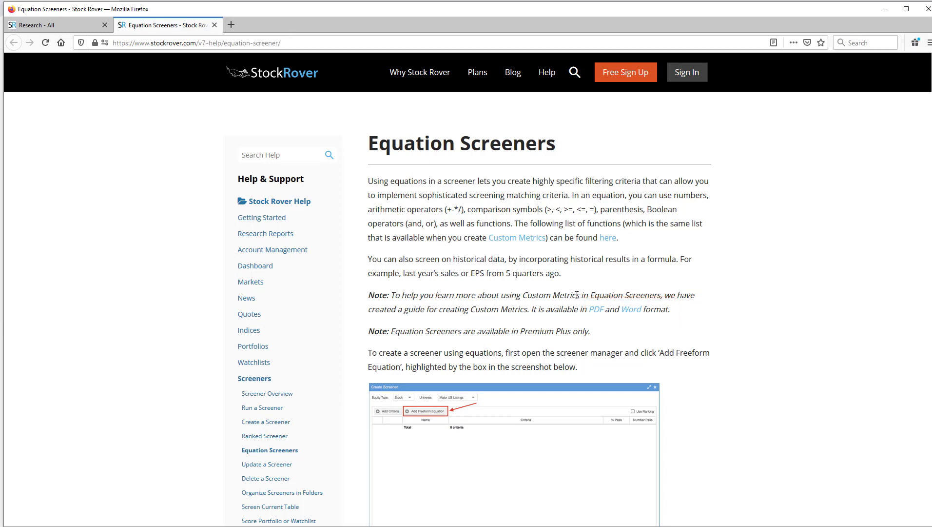
pyautogui.click(72, 26)
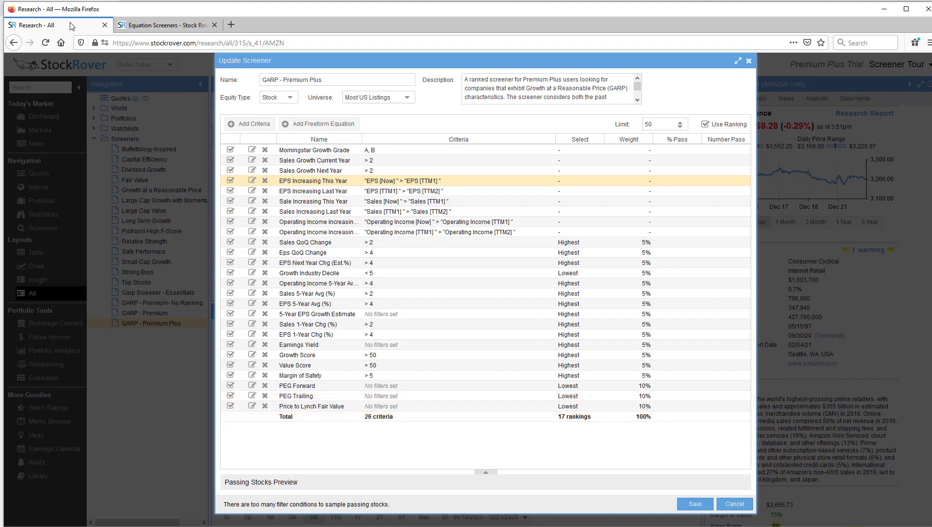
# Cancel the Update Screener dialog and sort the 17 Premium Plus results by Rank ascending.
pyautogui.click(736, 503)
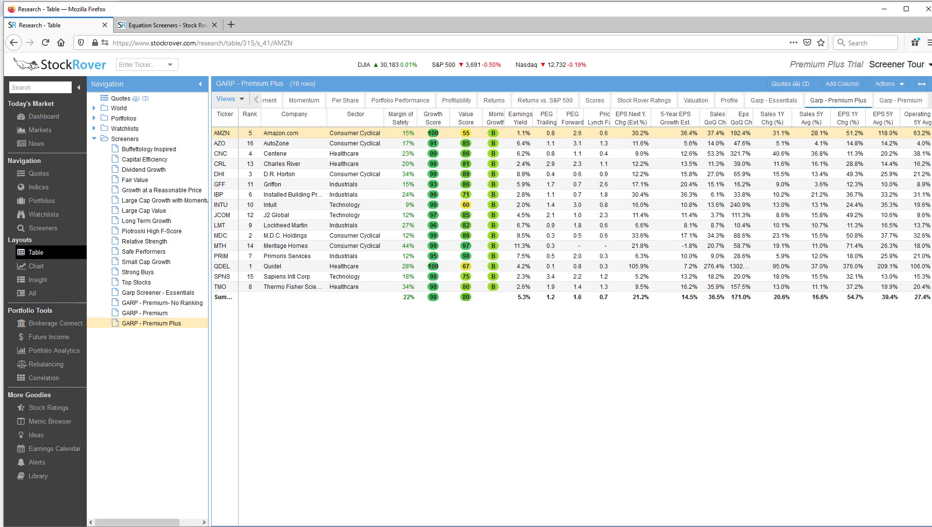
pyautogui.click(247, 117)
pyautogui.moveTo(253, 137)
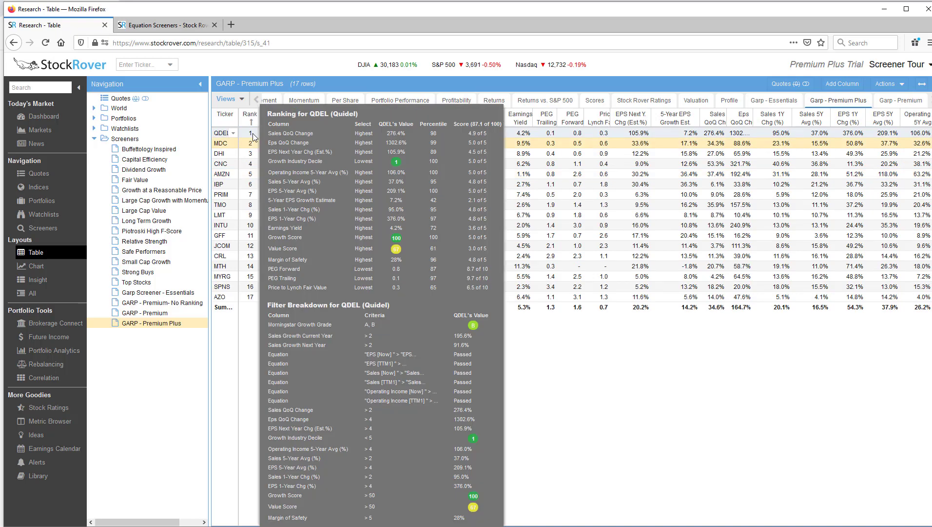